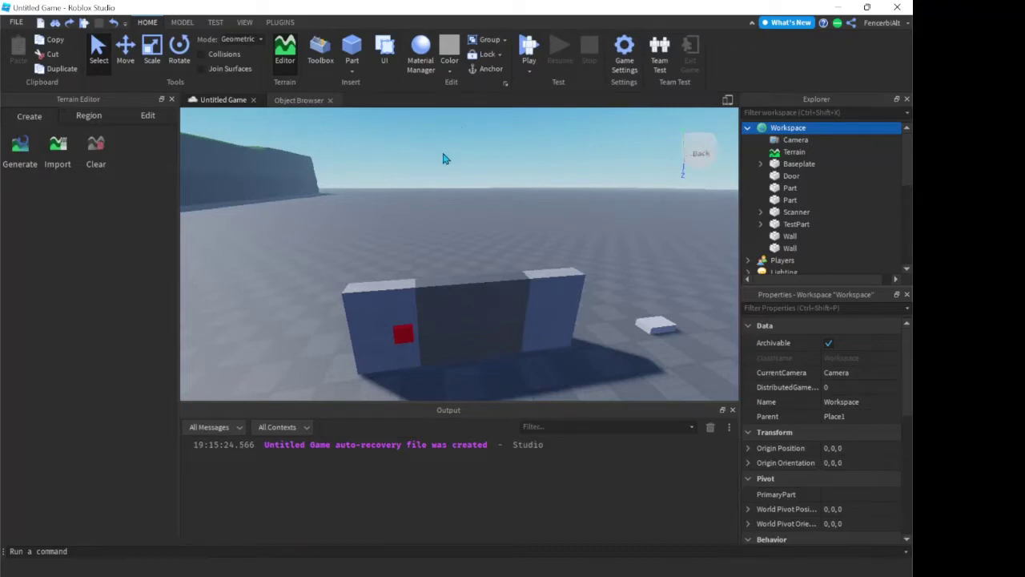
Select TestPart beside the wall and look through the material choices available for it
{"action": "right_click_drag", "start_coordinate": [455, 168], "coordinate": [411, 92]}
{"action": "key", "text": "w"}
{"action": "key", "text": "s"}
{"action": "key", "text": "w"}
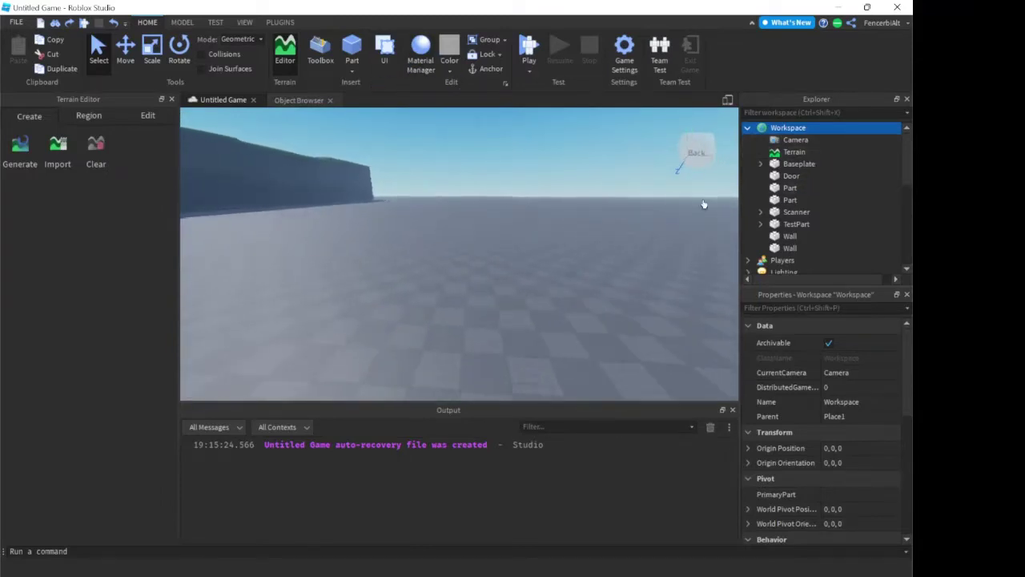
{"action": "right_click_drag", "start_coordinate": [658, 201], "coordinate": [652, 212]}
{"action": "key", "text": "s"}
{"action": "left_click", "coordinate": [552, 227]}
{"action": "right_click_drag", "start_coordinate": [522, 340], "coordinate": [522, 337]}
{"action": "left_click", "coordinate": [851, 393]}
{"action": "left_click", "coordinate": [850, 390]}
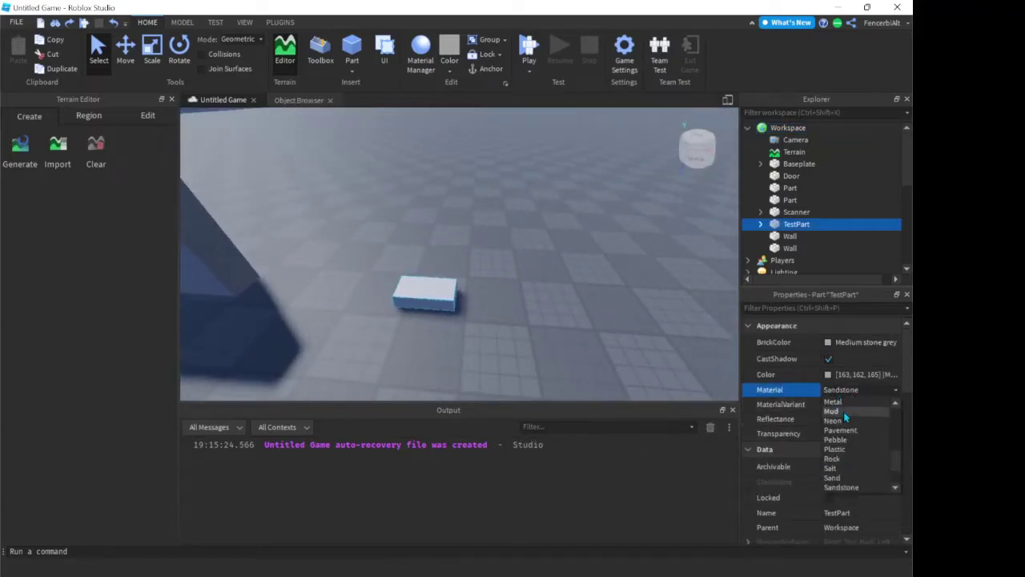
{"action": "left_click", "coordinate": [818, 326]}
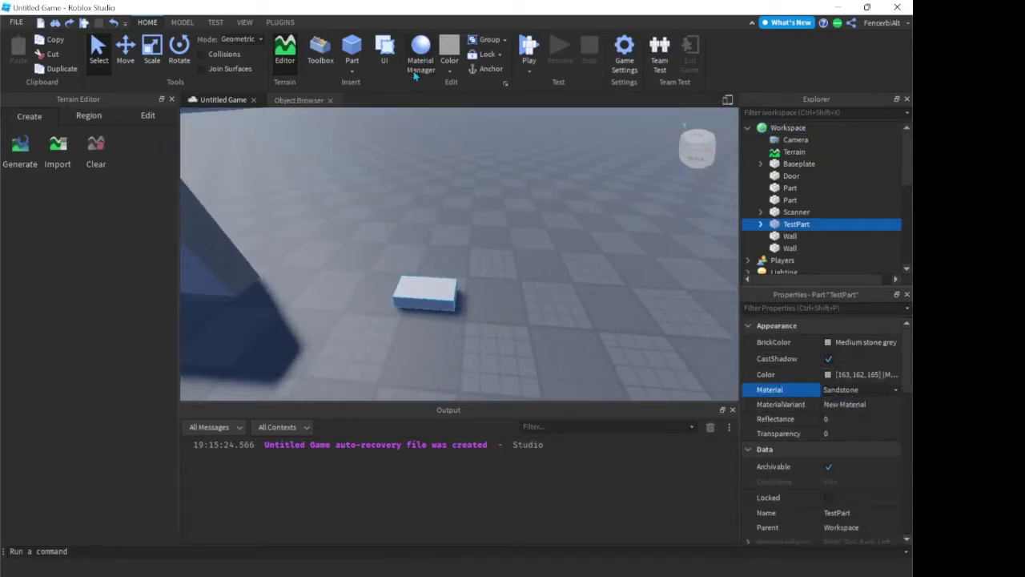
Open the Material Manager and browse its materials down to Sandstone and the custom New Material
{"action": "right_click_drag", "start_coordinate": [494, 193], "coordinate": [494, 193]}
{"action": "key", "text": "w"}
{"action": "scroll", "coordinate": [464, 134], "scroll_direction": "down", "scroll_amount": 6}
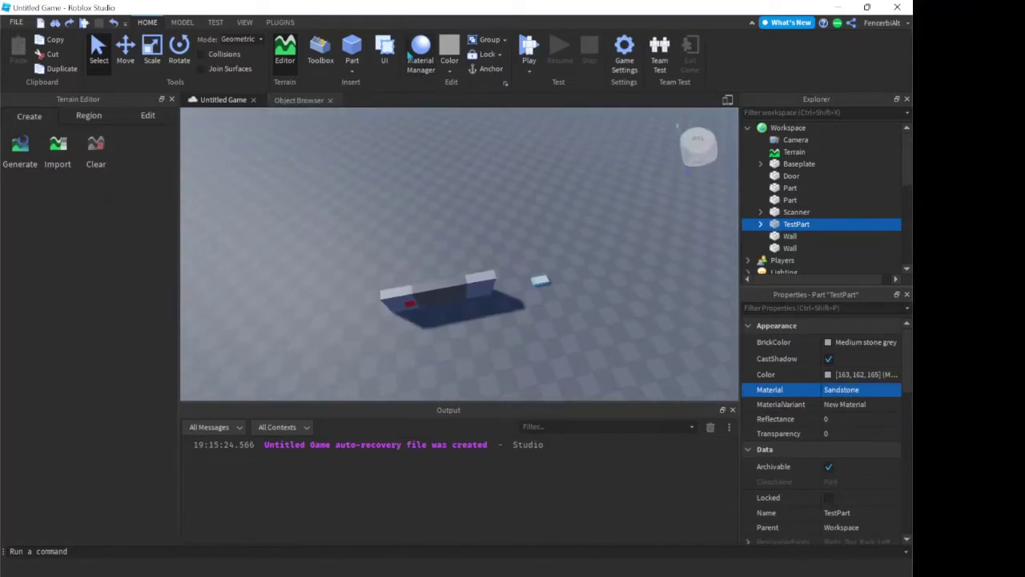
{"action": "left_click", "coordinate": [424, 61]}
{"action": "key", "text": "w"}
{"action": "right_click_drag", "start_coordinate": [525, 192], "coordinate": [522, 188]}
{"action": "right_click_drag", "start_coordinate": [628, 260], "coordinate": [628, 260]}
{"action": "key", "text": "w"}
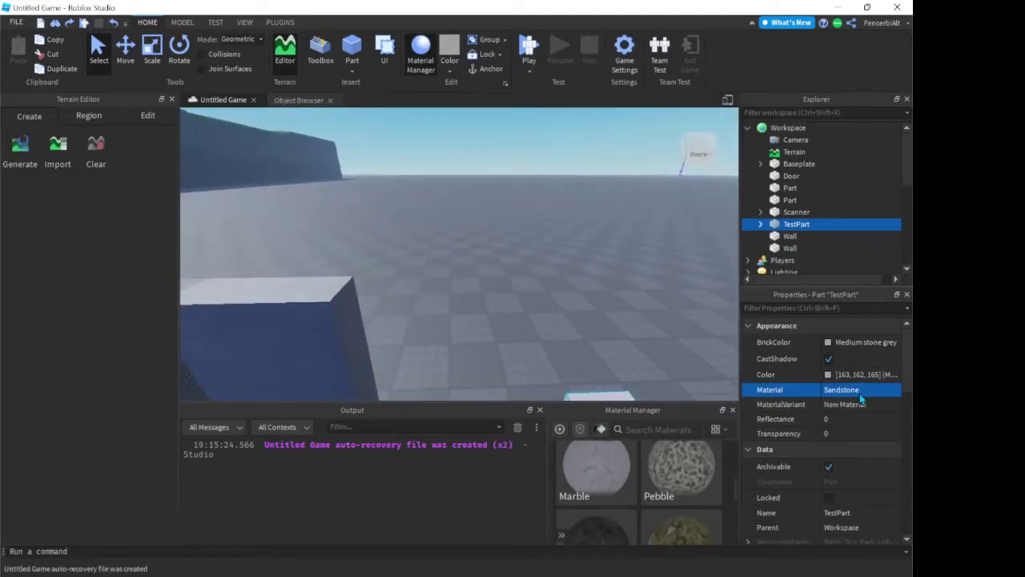
{"action": "scroll", "coordinate": [685, 469], "scroll_direction": "down", "scroll_amount": 5}
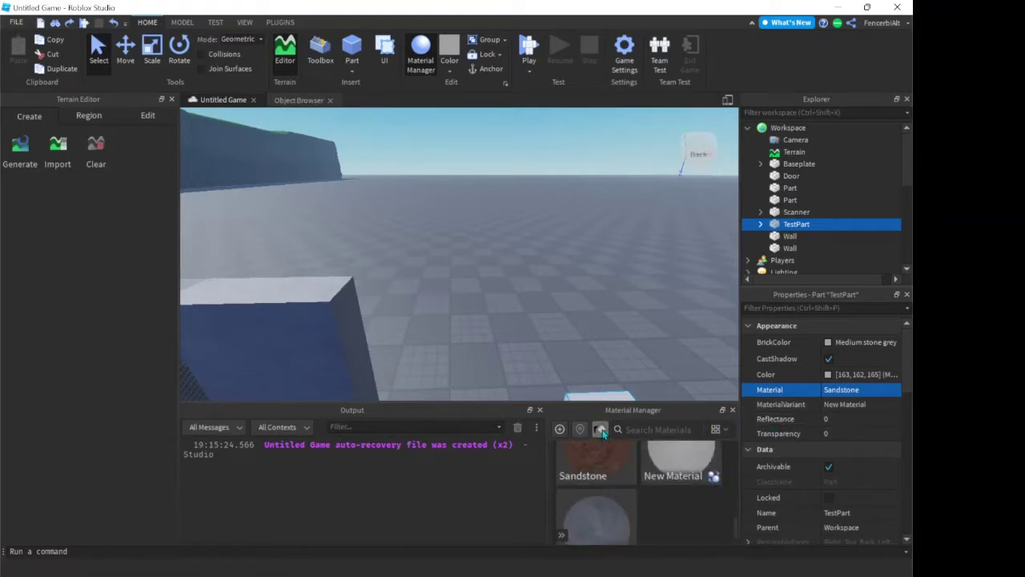
Set TestPart's material to Metal
{"action": "key", "text": "f"}
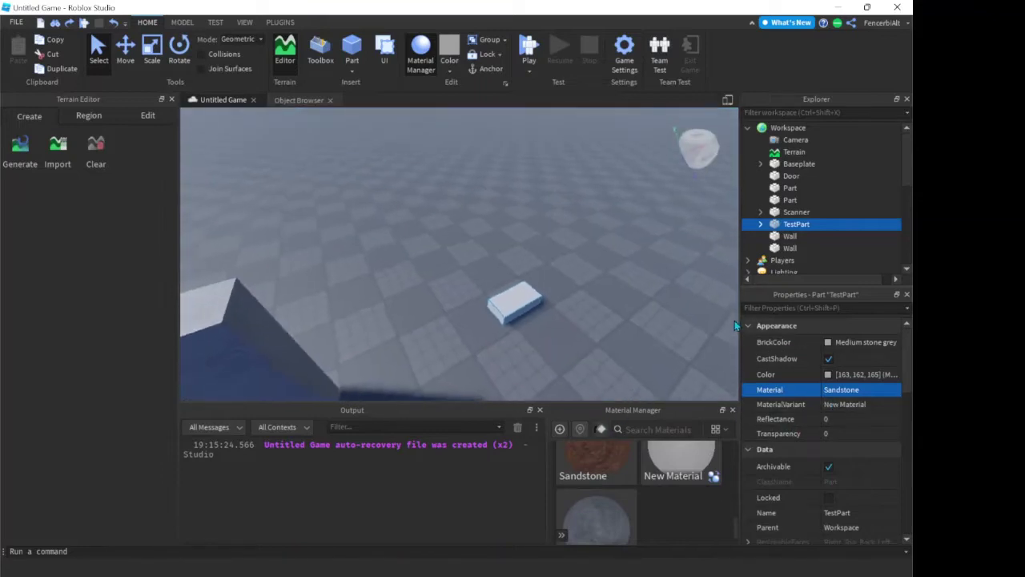
{"action": "right_click_drag", "start_coordinate": [526, 335], "coordinate": [517, 330]}
{"action": "scroll", "coordinate": [517, 330], "scroll_direction": "up", "scroll_amount": 3}
{"action": "left_click", "coordinate": [840, 393]}
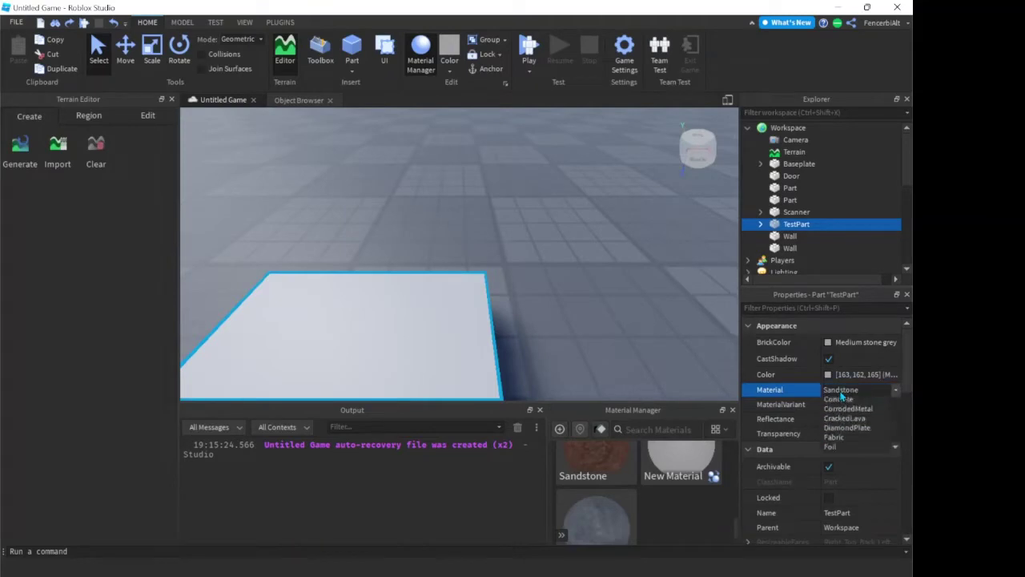
{"action": "left_click", "coordinate": [841, 396]}
{"action": "left_click", "coordinate": [842, 419]}
{"action": "left_click", "coordinate": [846, 395]}
{"action": "left_click", "coordinate": [840, 406]}
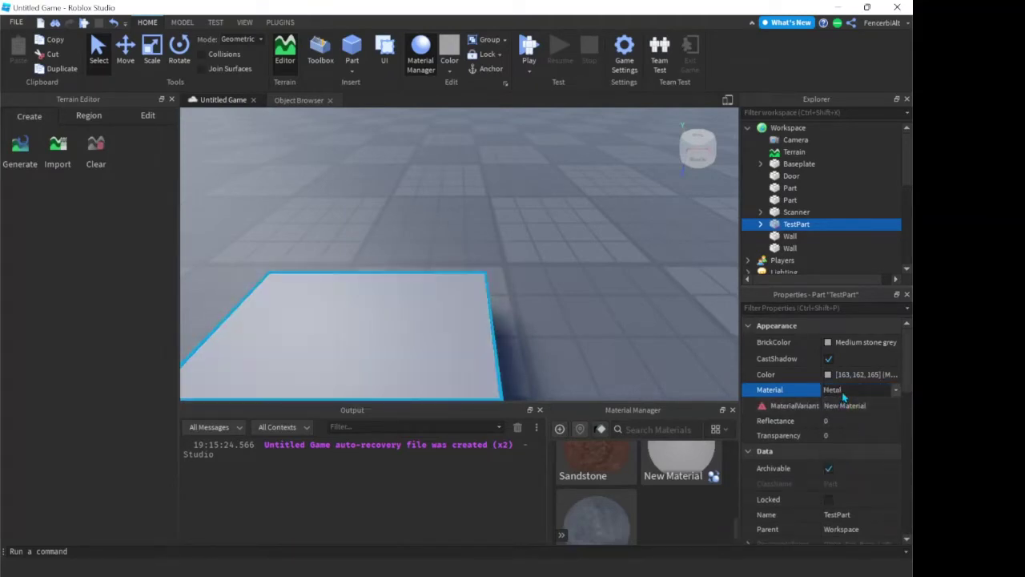
Reset TestPart's material variant to <None> and set its material to Glass
{"action": "left_click", "coordinate": [869, 406]}
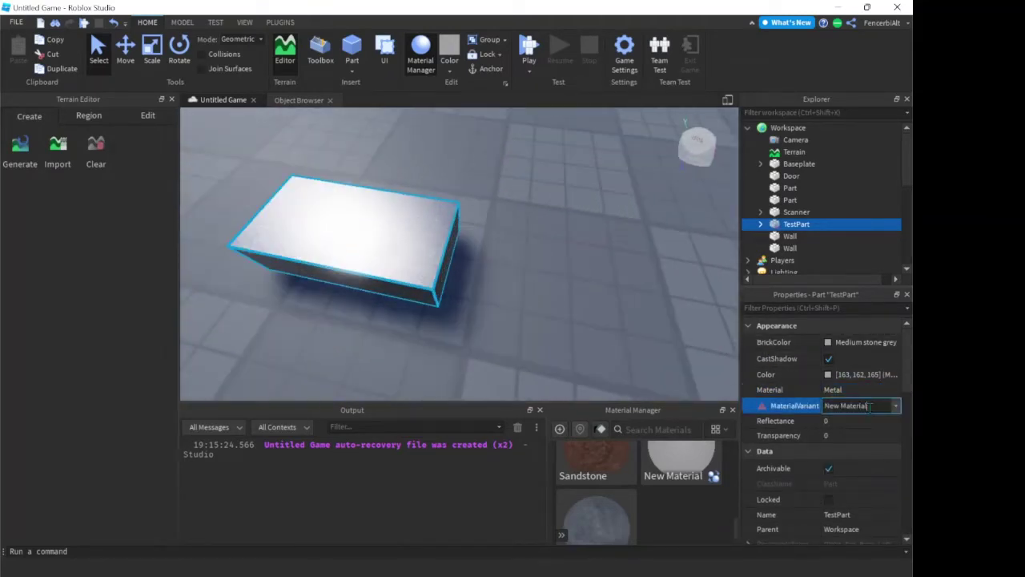
{"action": "left_click", "coordinate": [895, 406]}
{"action": "left_click", "coordinate": [880, 418]}
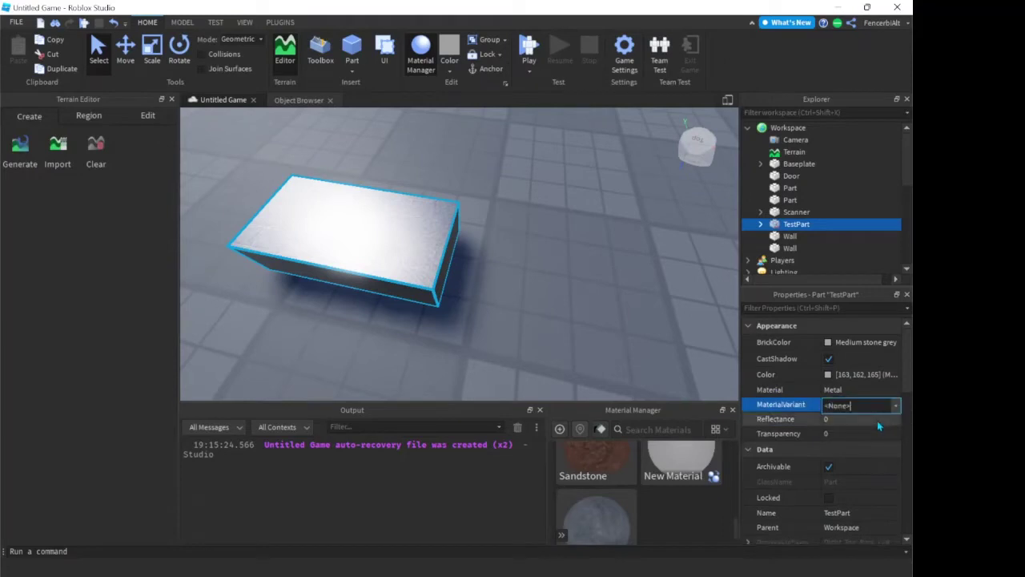
{"action": "left_click", "coordinate": [857, 389]}
{"action": "left_click", "coordinate": [857, 389]}
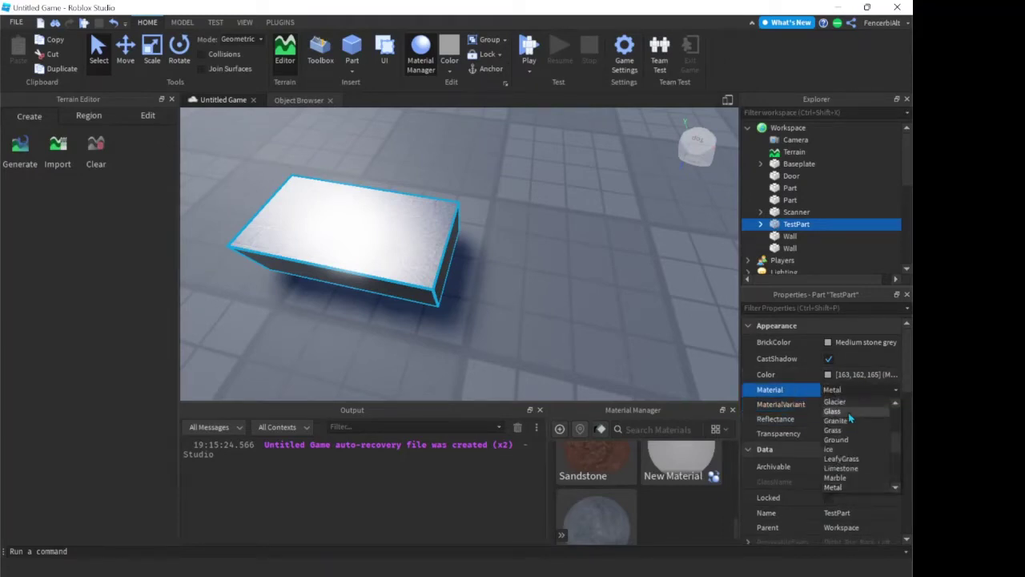
{"action": "left_click", "coordinate": [848, 413]}
Browse the Material Manager, examine the Basalt material's details, and close them
{"action": "scroll", "coordinate": [681, 492], "scroll_direction": "down", "scroll_amount": 3}
{"action": "scroll", "coordinate": [680, 492], "scroll_direction": "up", "scroll_amount": 3}
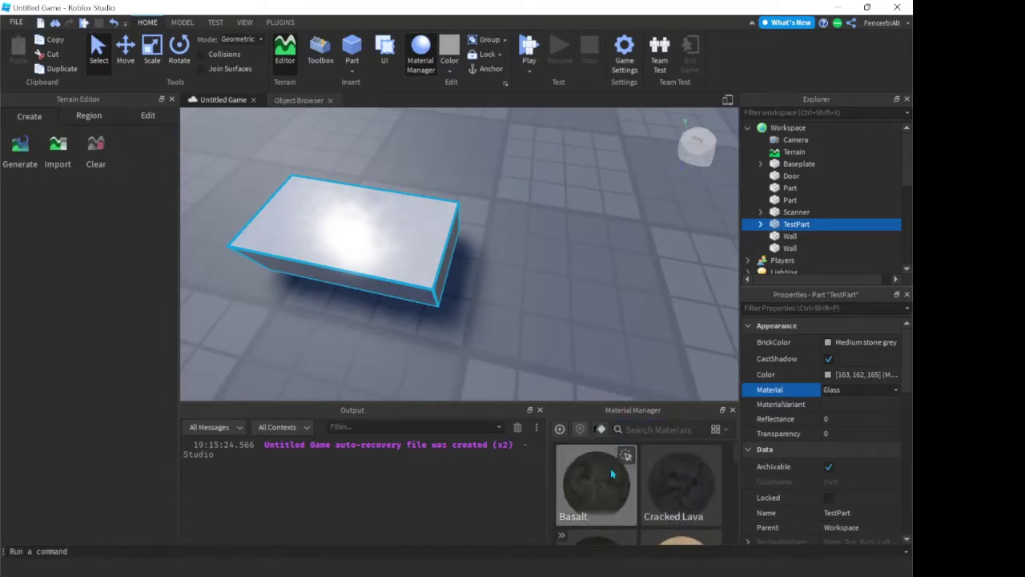
{"action": "right_click_drag", "start_coordinate": [584, 330], "coordinate": [621, 494]}
{"action": "scroll", "coordinate": [591, 338], "scroll_direction": "down", "scroll_amount": 5}
{"action": "right_click_drag", "start_coordinate": [551, 266], "coordinate": [556, 258]}
{"action": "key", "text": "w"}
{"action": "left_click", "coordinate": [596, 497]}
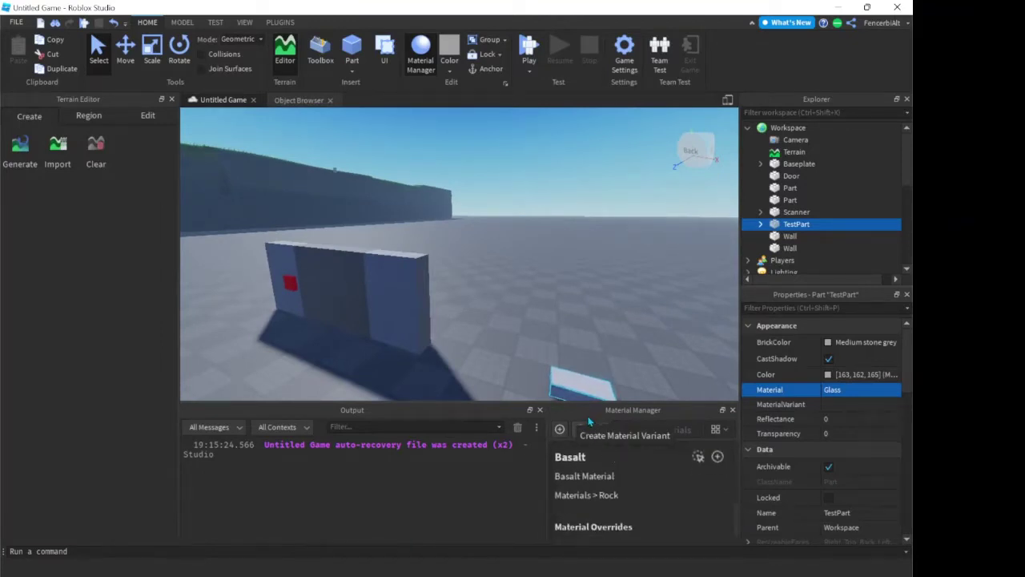
{"action": "left_click", "coordinate": [680, 429]}
{"action": "scroll", "coordinate": [703, 457], "scroll_direction": "up", "scroll_amount": 3}
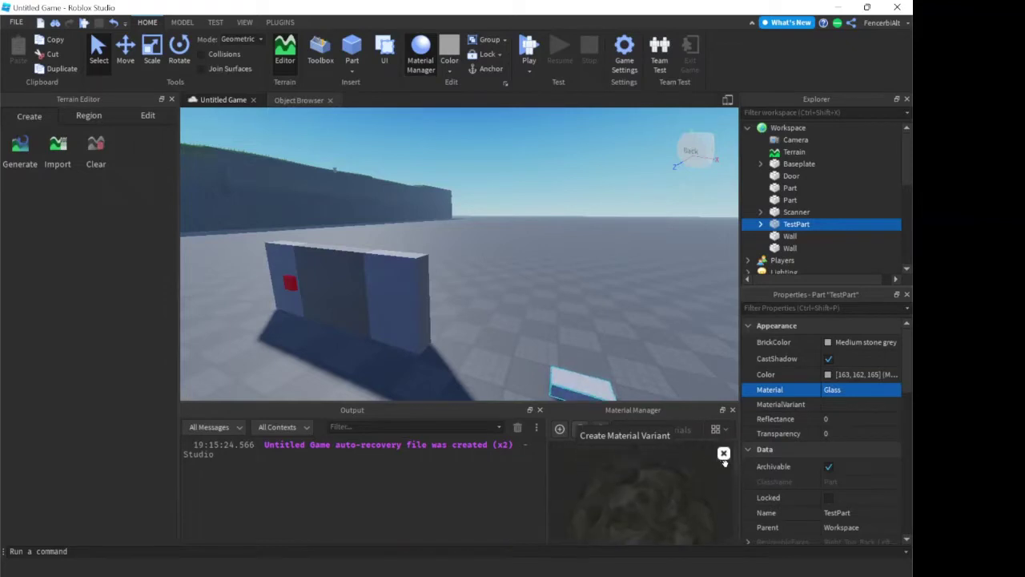
{"action": "left_click", "coordinate": [724, 454]}
{"action": "left_click", "coordinate": [420, 50]}
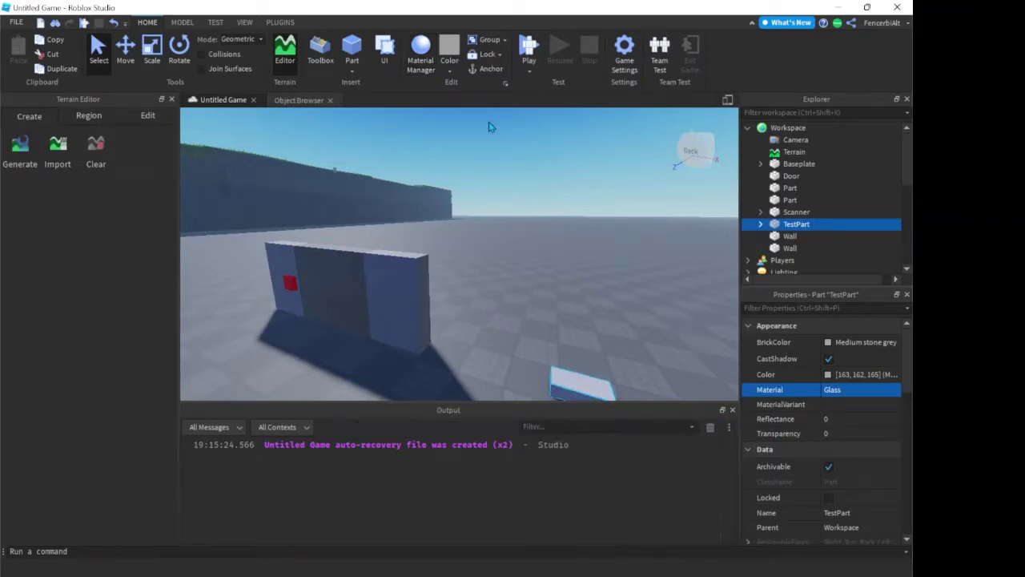
{"action": "left_click", "coordinate": [411, 71]}
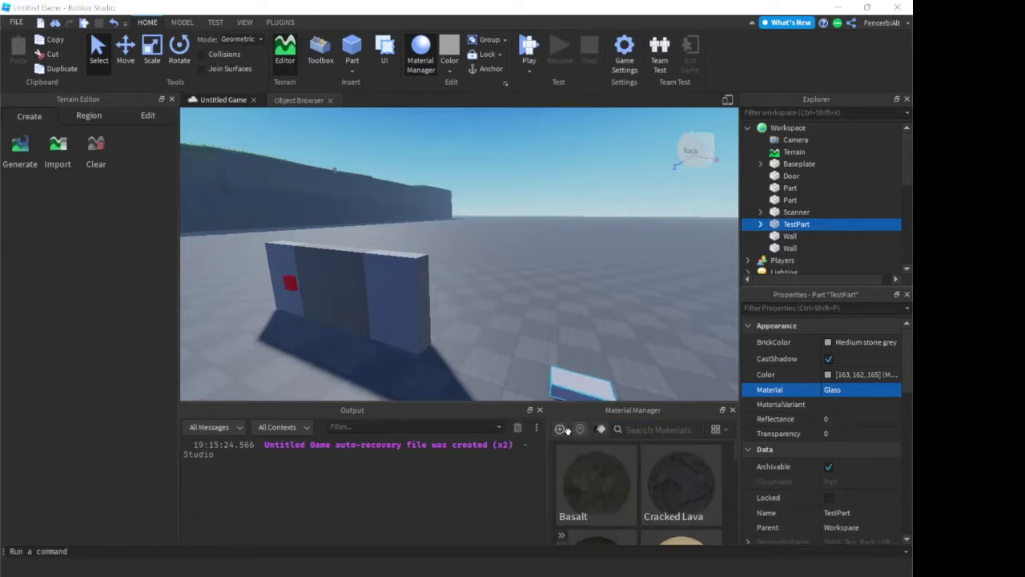
{"action": "left_click", "coordinate": [559, 428]}
{"action": "left_click", "coordinate": [539, 448]}
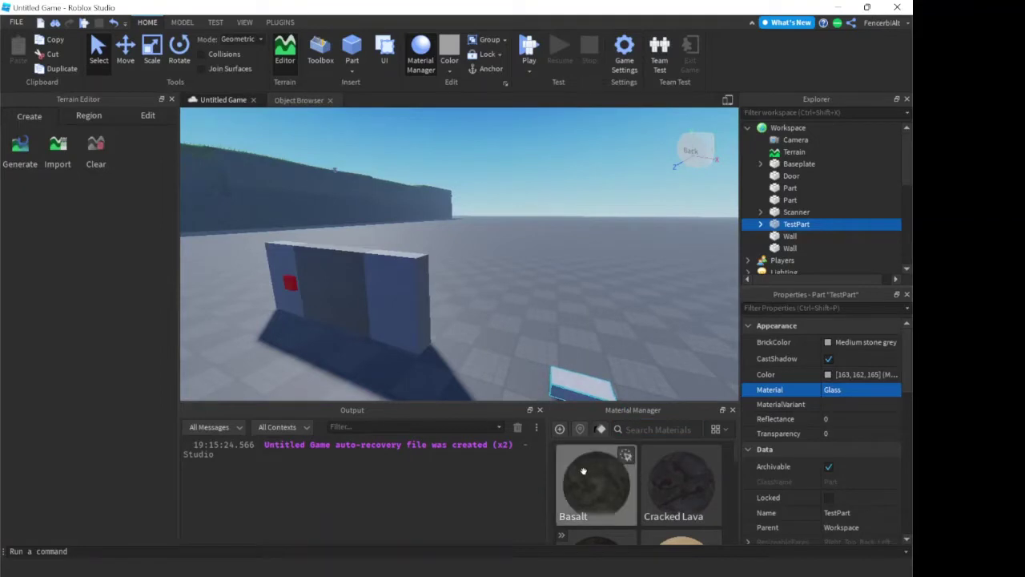
Open the Basalt material in the Material Manager and examine its category and override details
{"action": "left_click", "coordinate": [583, 470]}
{"action": "right_click_drag", "start_coordinate": [608, 309], "coordinate": [609, 308]}
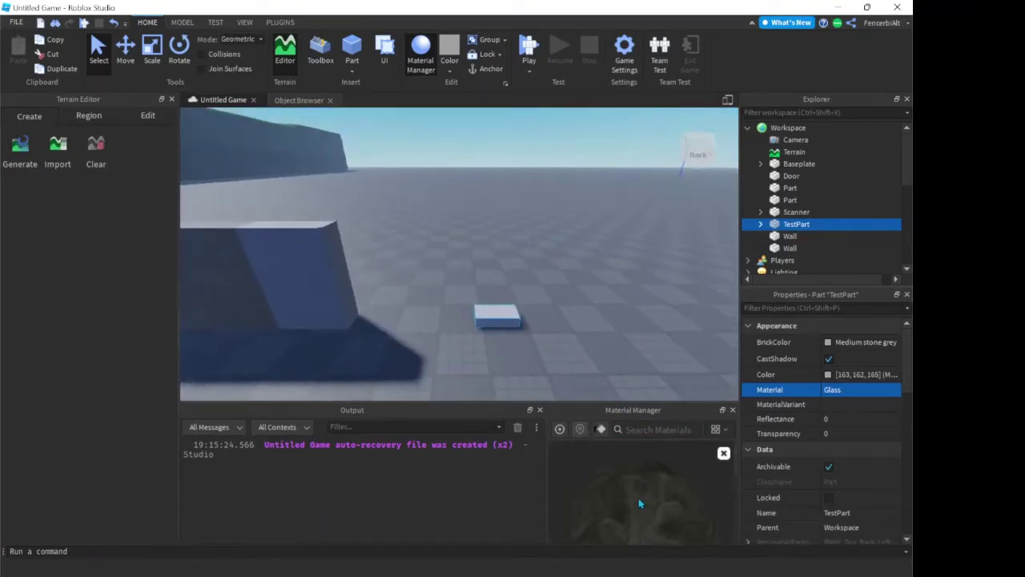
{"action": "scroll", "coordinate": [638, 506], "scroll_direction": "down", "scroll_amount": 3}
{"action": "key", "text": "d"}
{"action": "key", "text": "w"}
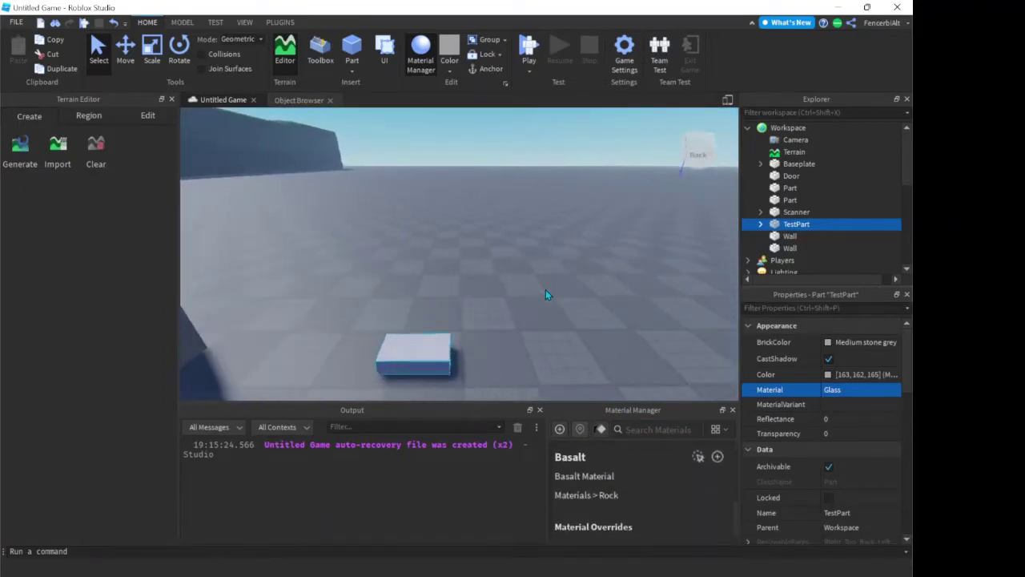
{"action": "right_click_drag", "start_coordinate": [546, 290], "coordinate": [535, 305]}
{"action": "scroll", "coordinate": [604, 490], "scroll_direction": "up", "scroll_amount": 3}
Paint the Basalt material onto TestPart, the wall parts and the baseplate
{"action": "left_click", "coordinate": [602, 433]}
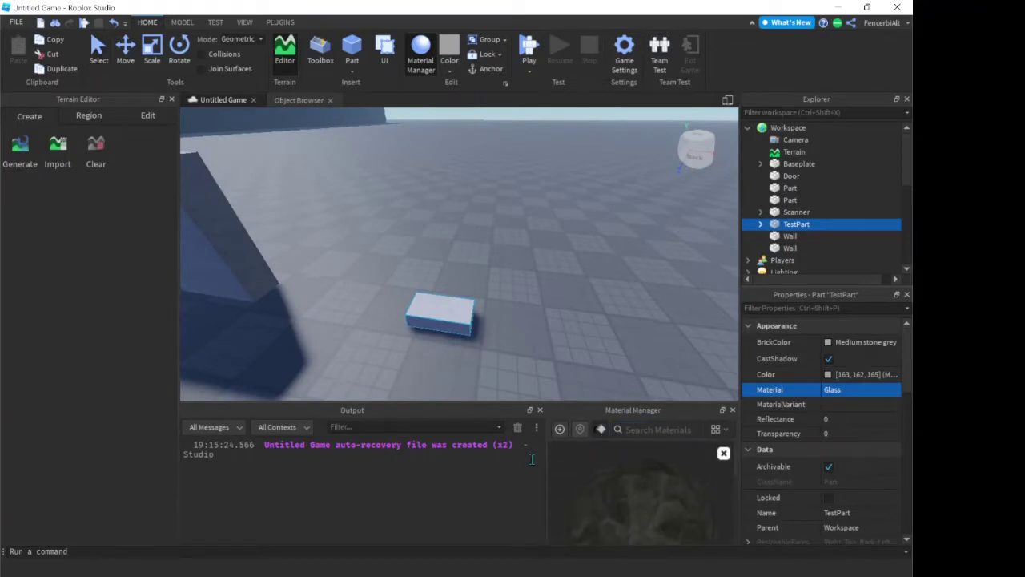
{"action": "left_click", "coordinate": [459, 315]}
{"action": "key", "text": "s"}
{"action": "right_click_drag", "start_coordinate": [532, 274], "coordinate": [533, 274]}
{"action": "key", "text": "d"}
{"action": "right_click_drag", "start_coordinate": [438, 258], "coordinate": [439, 259]}
{"action": "left_click", "coordinate": [439, 258]}
{"action": "left_click", "coordinate": [505, 232]}
{"action": "left_click", "coordinate": [424, 293]}
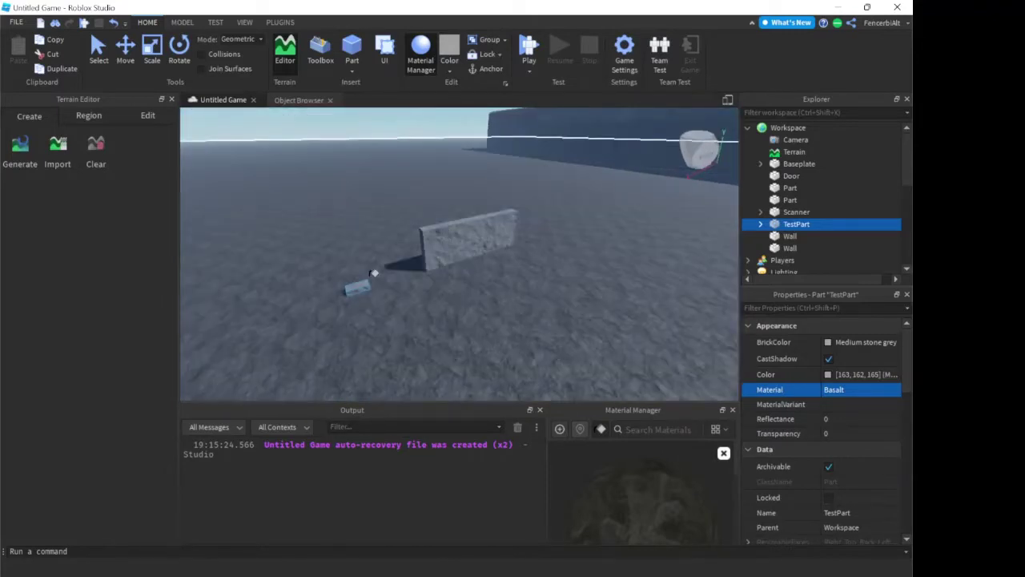
{"action": "right_click_drag", "start_coordinate": [564, 259], "coordinate": [518, 329]}
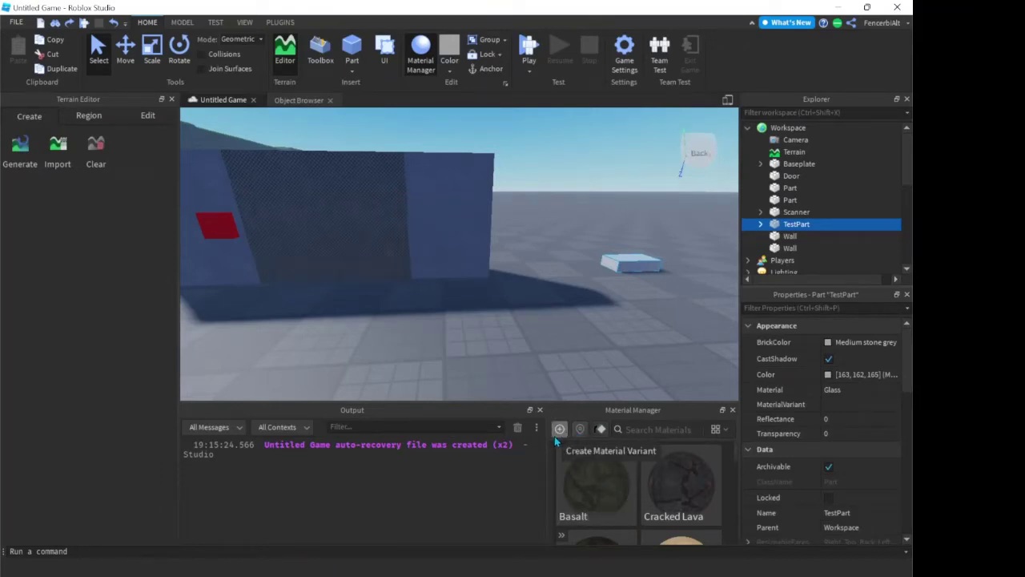
Start a new material variant and import aerial_rocks_01_diff_4k as its color map
{"action": "left_click", "coordinate": [558, 430]}
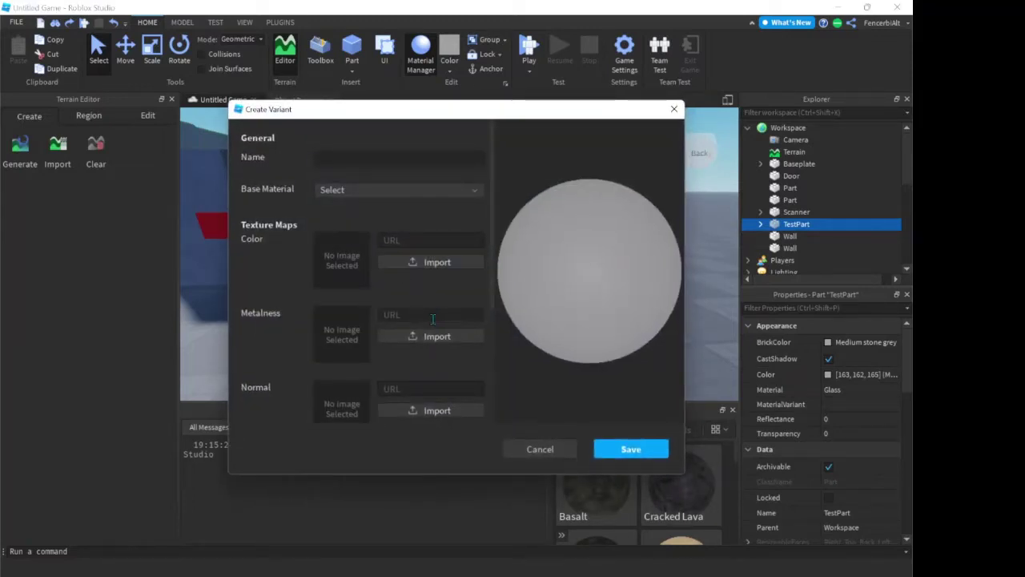
{"action": "left_click", "coordinate": [400, 266]}
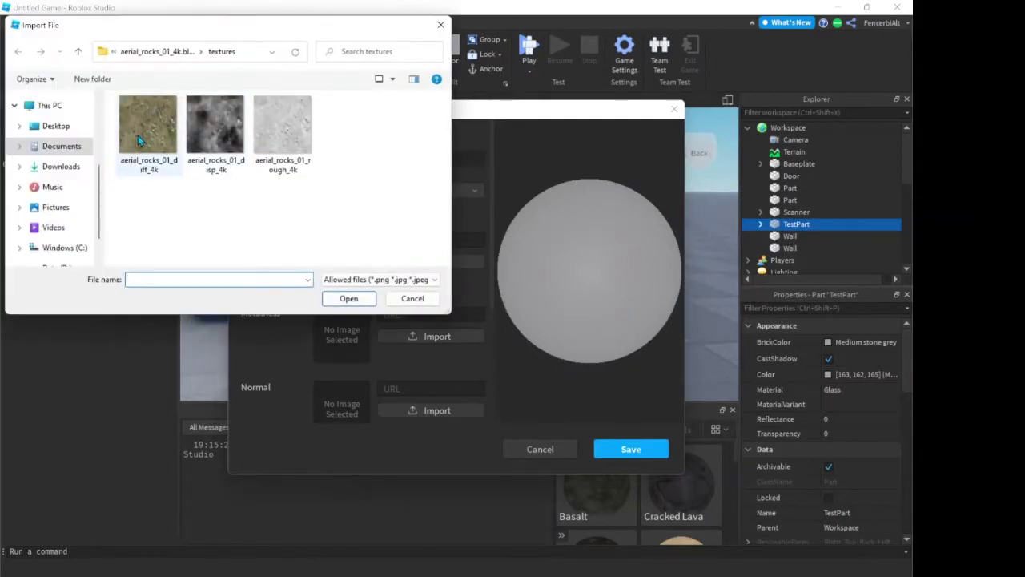
{"action": "left_click", "coordinate": [139, 134]}
{"action": "left_click", "coordinate": [341, 298]}
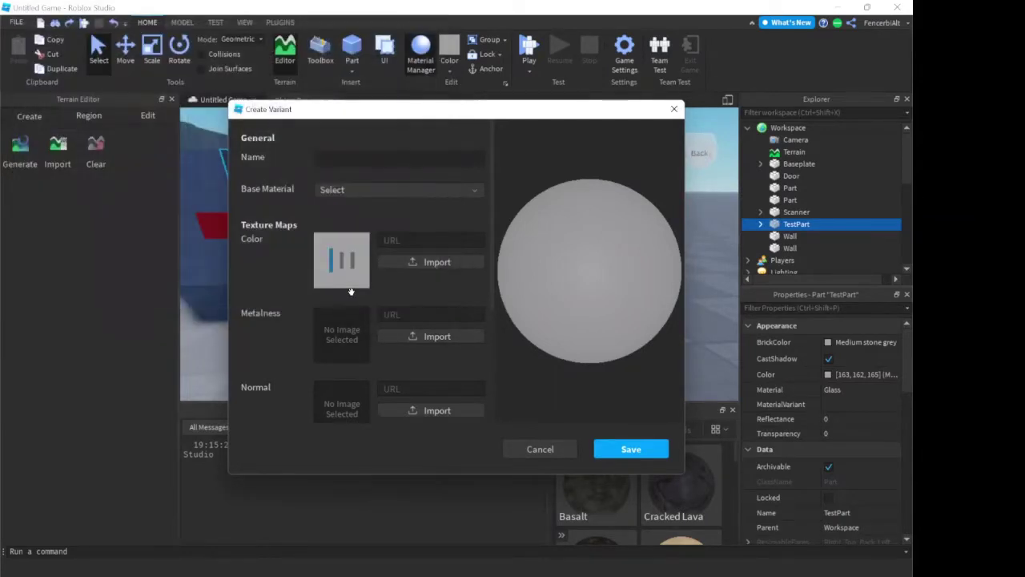
Import aerial_rocks_01_disp_4k as the variant's metalness map and aerial_rocks_01_rough_4k as its normal map
{"action": "left_click", "coordinate": [437, 336]}
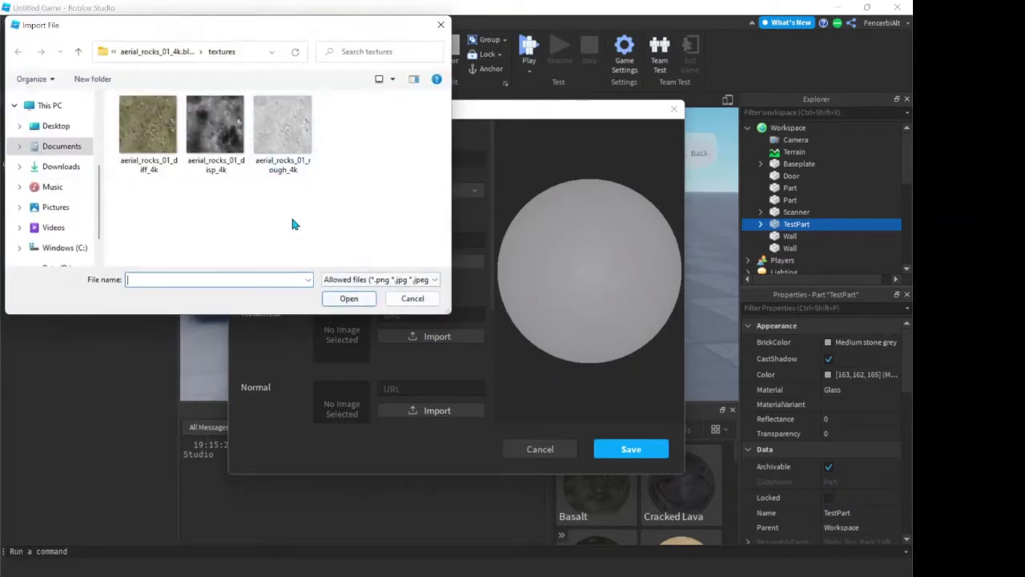
{"action": "left_click", "coordinate": [215, 132]}
{"action": "left_click", "coordinate": [350, 298]}
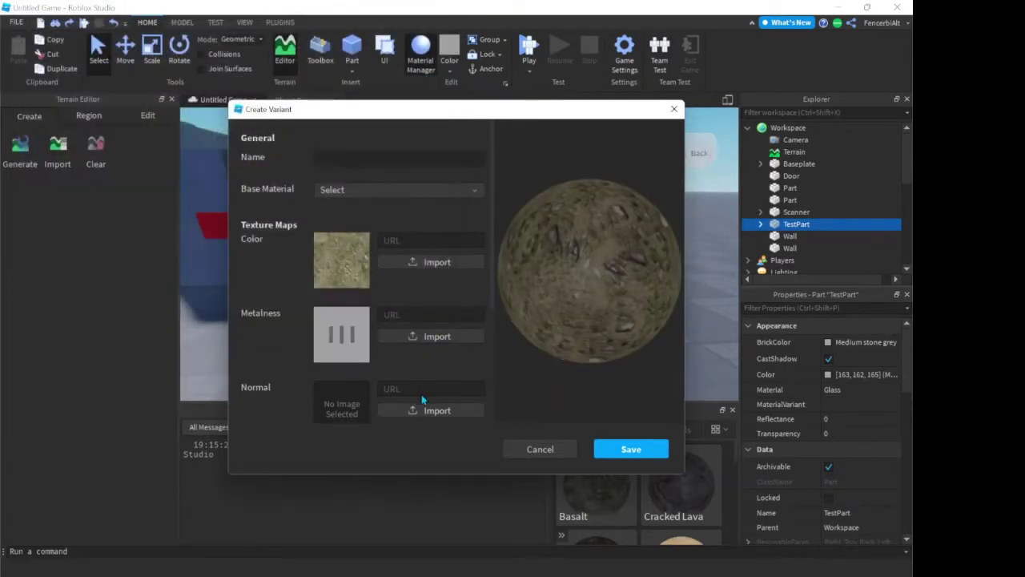
{"action": "left_click", "coordinate": [400, 336]}
{"action": "left_click", "coordinate": [289, 116]}
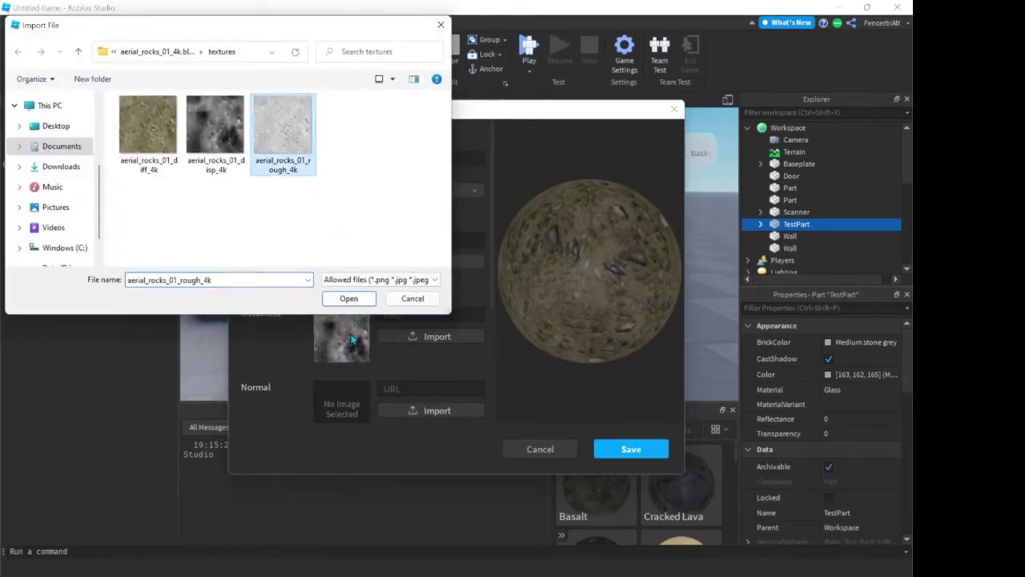
{"action": "left_click", "coordinate": [350, 298]}
Preview the variant with the Organic material pattern and switch it back to Regular
{"action": "scroll", "coordinate": [433, 338], "scroll_direction": "down", "scroll_amount": 3}
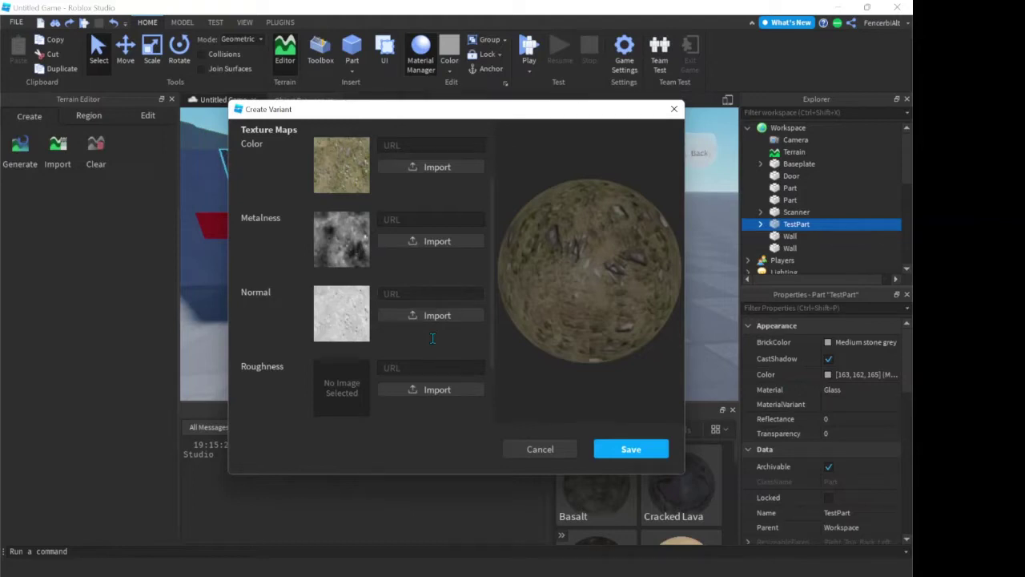
{"action": "scroll", "coordinate": [417, 357], "scroll_direction": "down", "scroll_amount": 3}
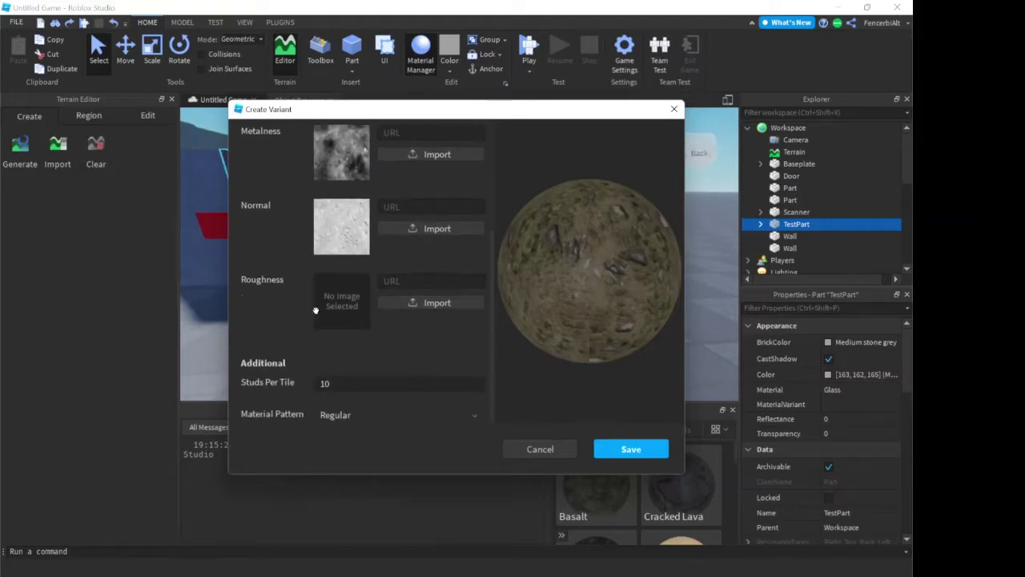
{"action": "left_click", "coordinate": [405, 415]}
{"action": "left_click", "coordinate": [388, 394]}
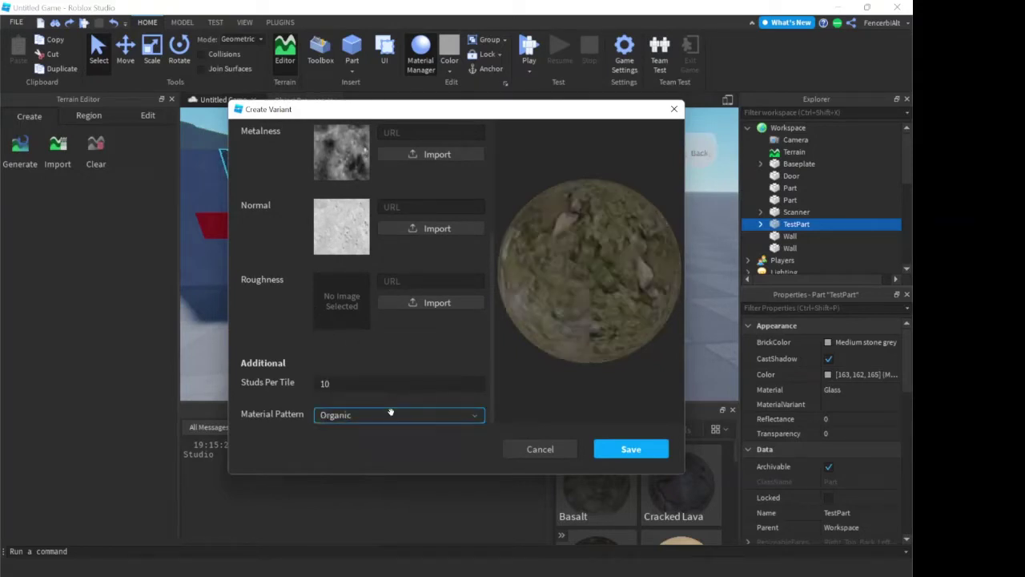
{"action": "left_click", "coordinate": [392, 410]}
{"action": "left_click", "coordinate": [385, 373]}
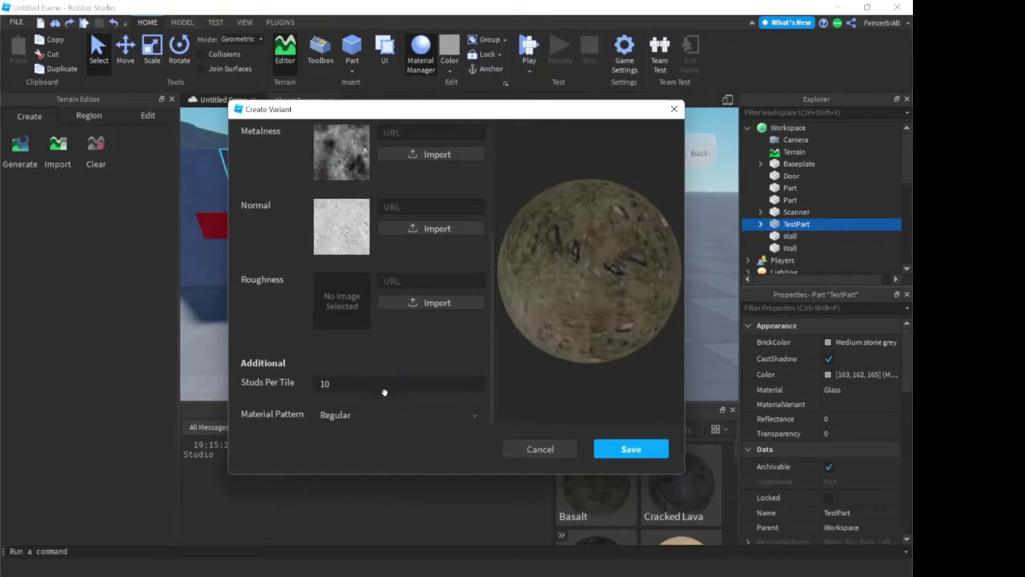
Try 1000 studs per tile for the variant and restore the value to 10
{"action": "left_click", "coordinate": [384, 387]}
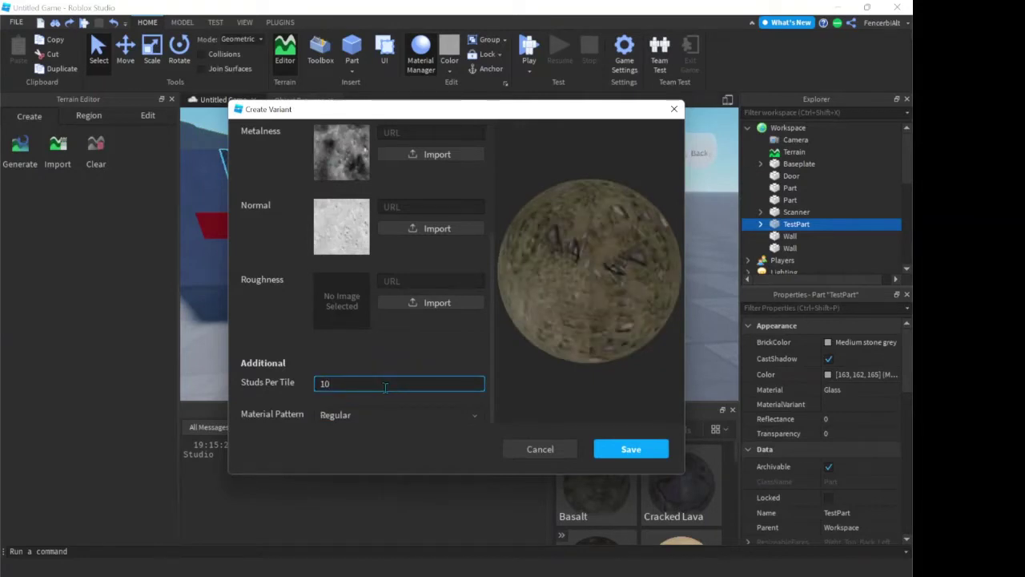
{"action": "type", "text": "00"}
{"action": "key", "text": "BackSpace"}
{"action": "key", "text": "BackSpace"}
{"action": "key", "text": "BackSpace"}
{"action": "type", "text": "0"}
Set the variant's material pattern to Organic
{"action": "left_click", "coordinate": [439, 420]}
{"action": "left_click", "coordinate": [435, 397]}
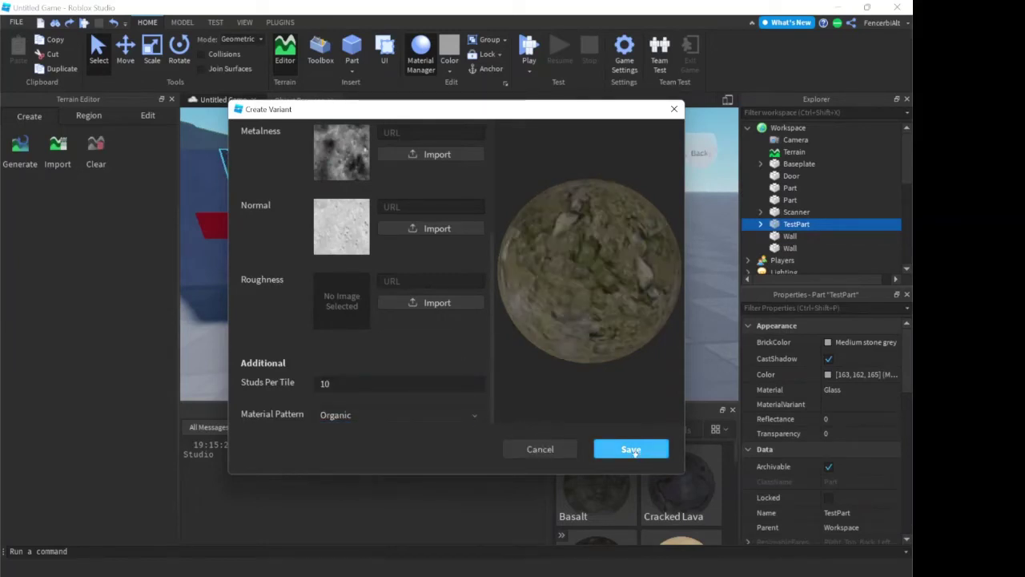
Name the variant Rock, choose Rock as its base material, and save the variant
{"action": "scroll", "coordinate": [327, 290], "scroll_direction": "up", "scroll_amount": 5}
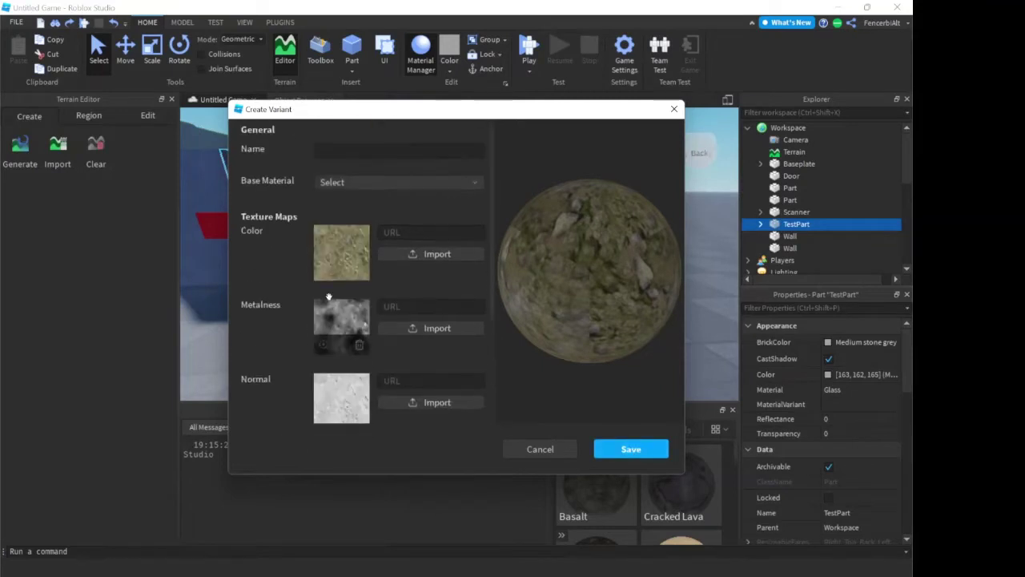
{"action": "left_click", "coordinate": [344, 164]}
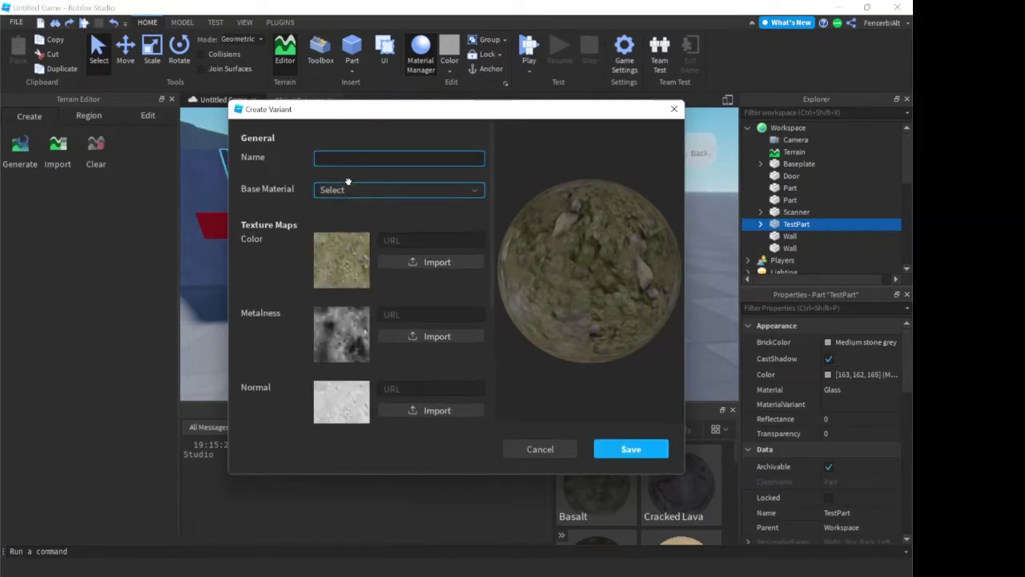
{"action": "type", "text": "Rocks"}
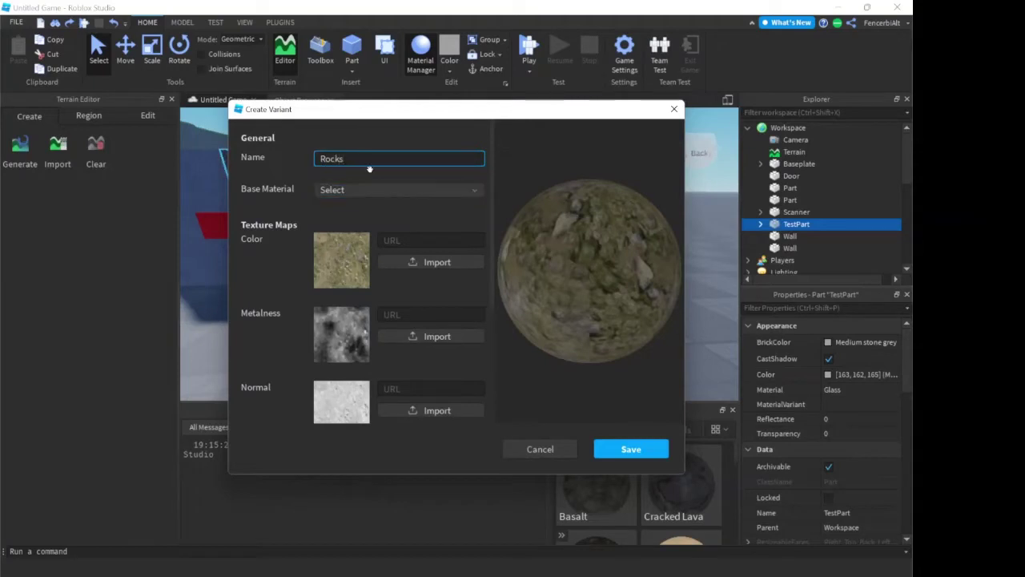
{"action": "left_click", "coordinate": [366, 190]}
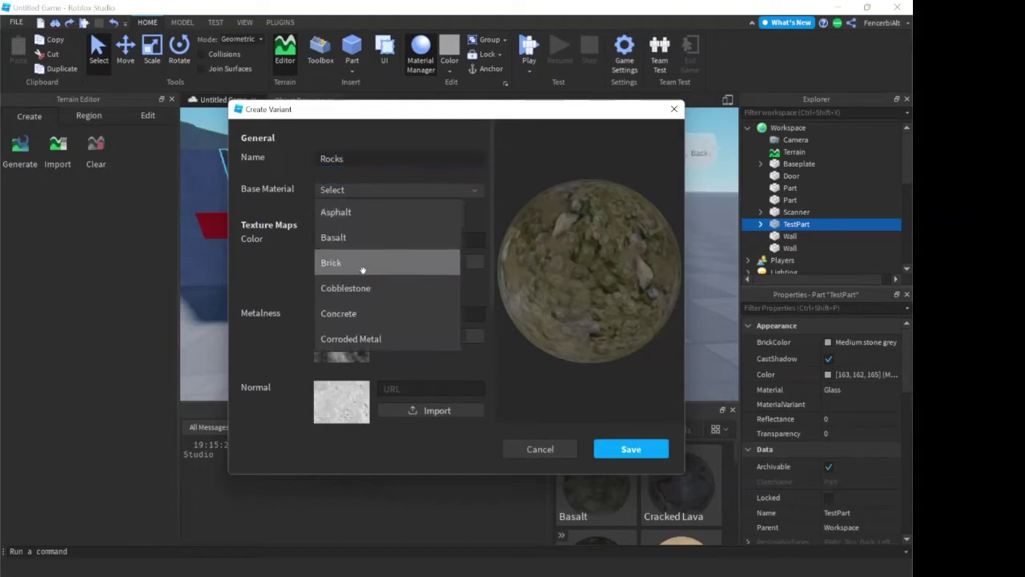
{"action": "scroll", "coordinate": [362, 277], "scroll_direction": "down", "scroll_amount": 5}
{"action": "scroll", "coordinate": [365, 275], "scroll_direction": "down", "scroll_amount": 4}
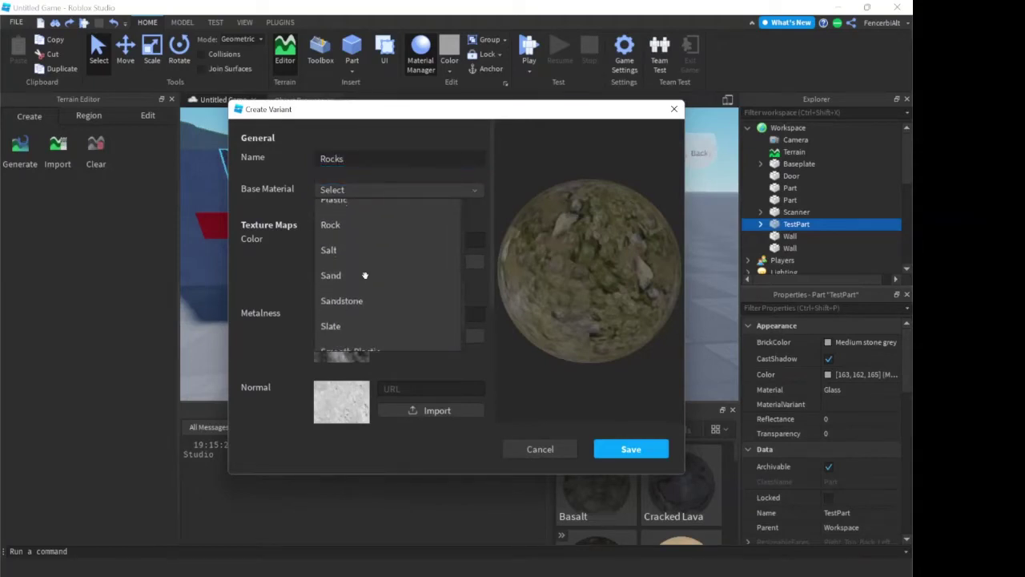
{"action": "left_click", "coordinate": [366, 229]}
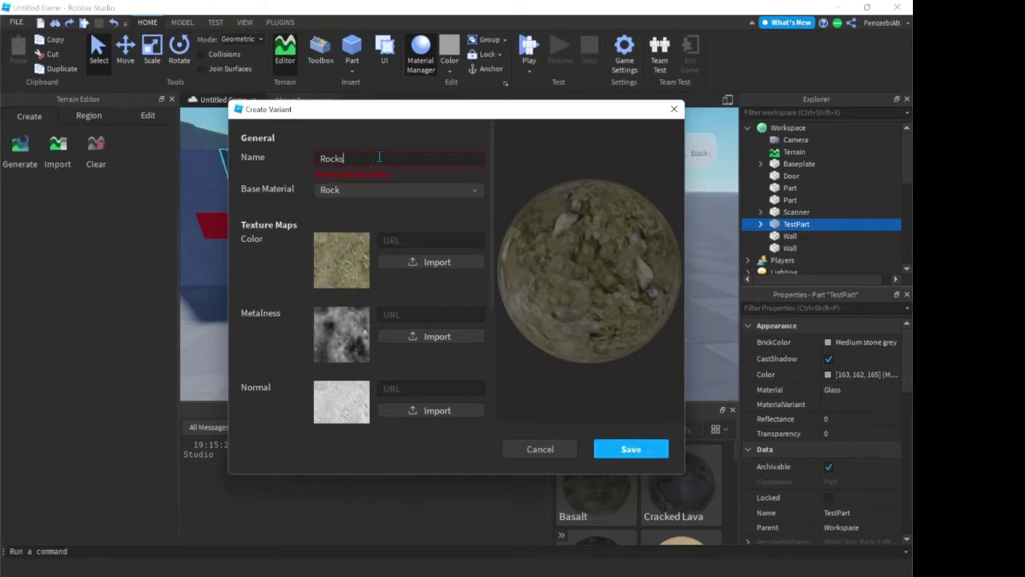
{"action": "key", "text": "BackSpace"}
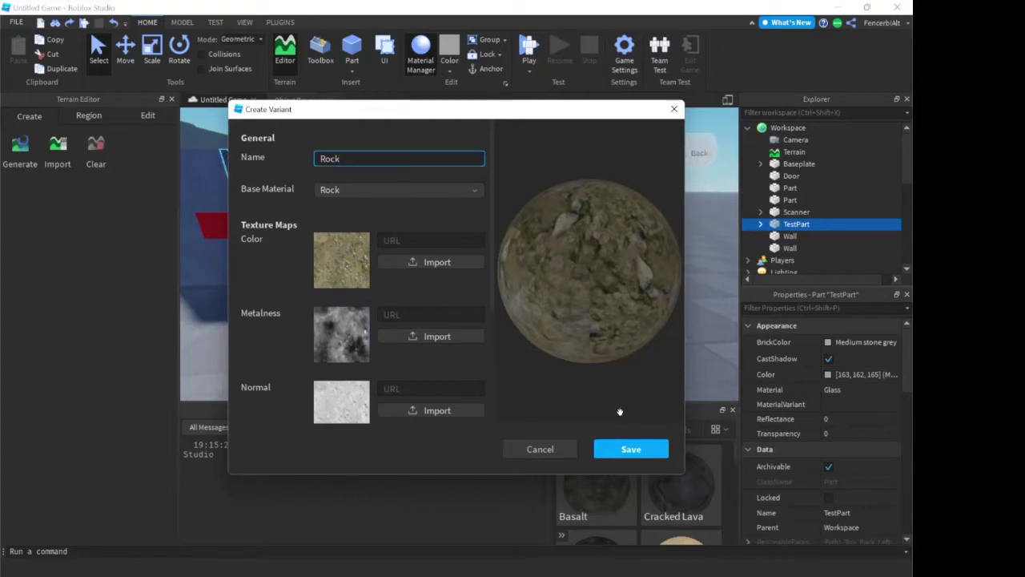
{"action": "left_click", "coordinate": [630, 450]}
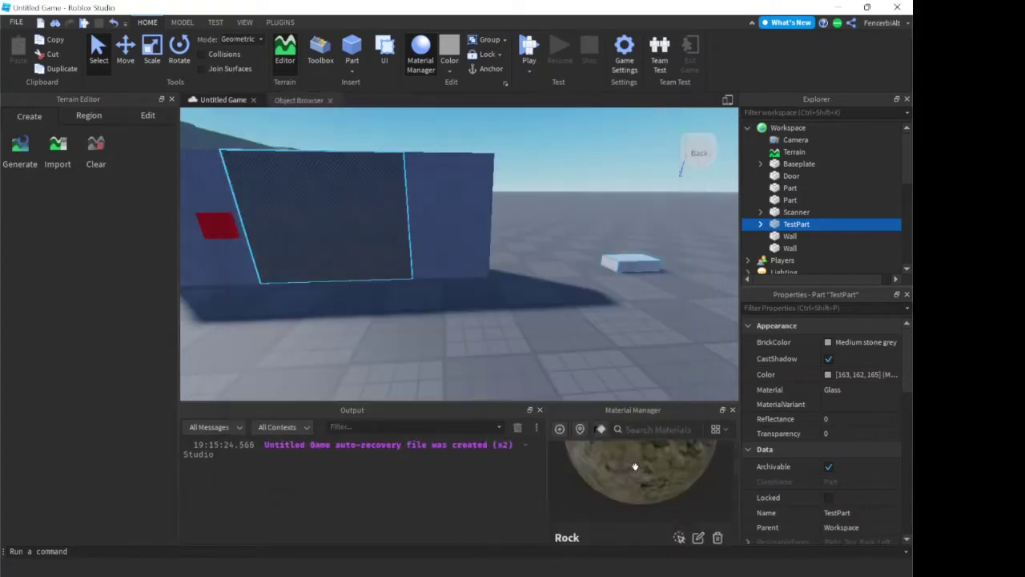
Apply the Rock variant to the two wall parts on either side of the door
{"action": "right_click_drag", "start_coordinate": [663, 263], "coordinate": [664, 265]}
{"action": "scroll", "coordinate": [663, 263], "scroll_direction": "down", "scroll_amount": 5}
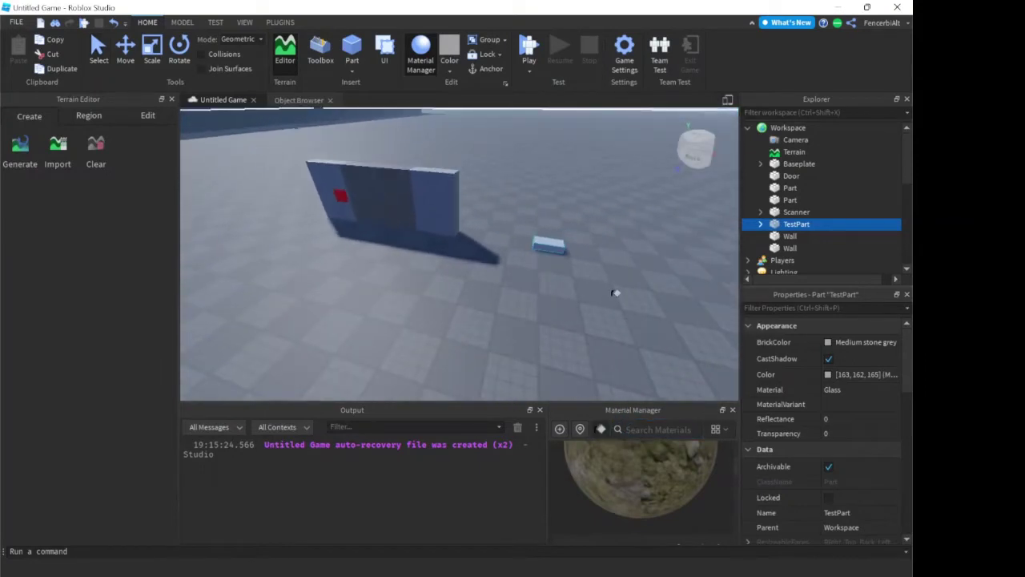
{"action": "right_click_drag", "start_coordinate": [581, 279], "coordinate": [564, 267]}
{"action": "key", "text": "w"}
{"action": "left_click", "coordinate": [387, 214]}
{"action": "key", "text": "a"}
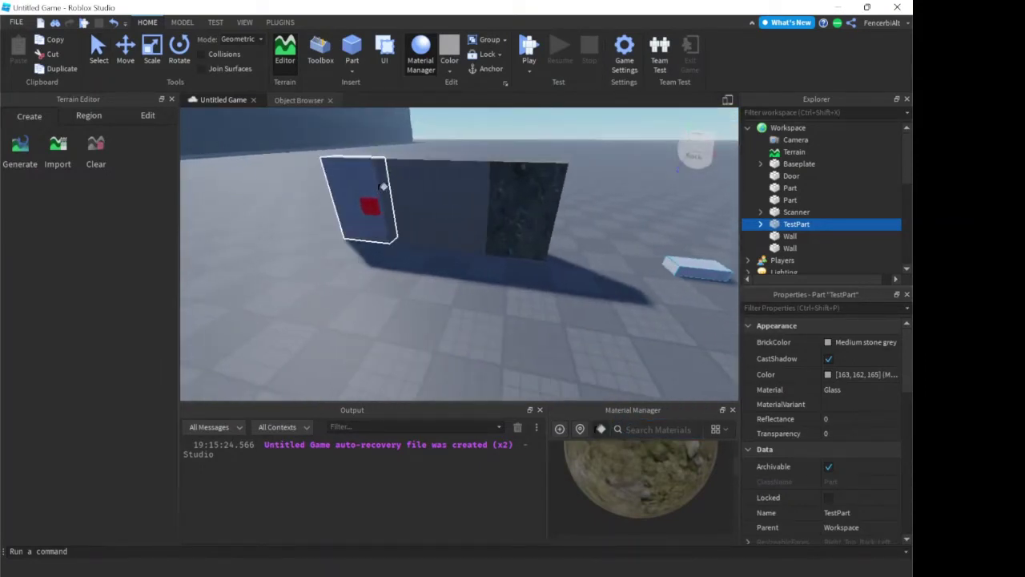
{"action": "left_click", "coordinate": [367, 171]}
{"action": "key", "text": "d"}
{"action": "right_click_drag", "start_coordinate": [590, 209], "coordinate": [592, 210]}
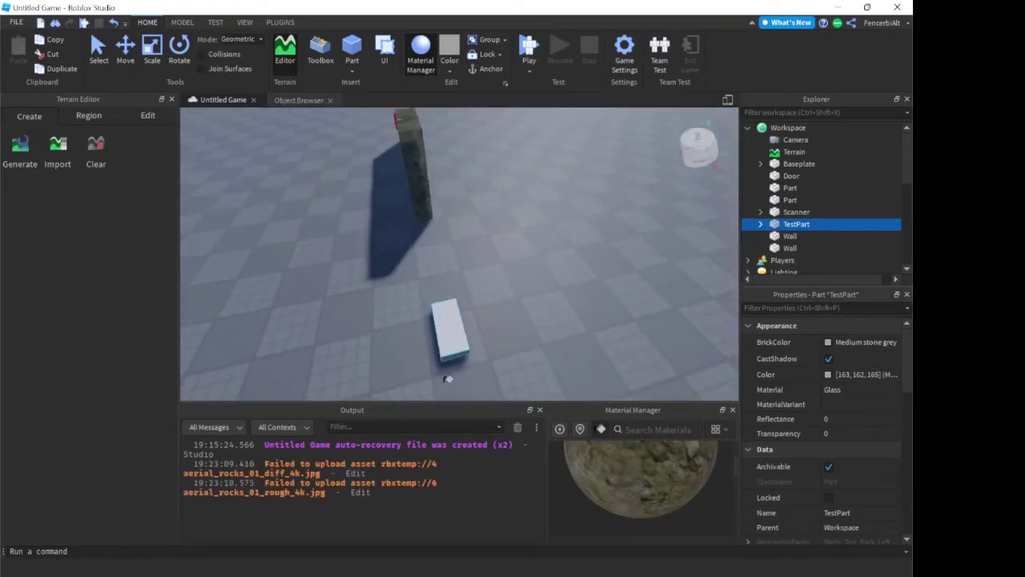
Apply the Rock variant to TestPart and view the textured parts from the front
{"action": "left_click", "coordinate": [667, 477]}
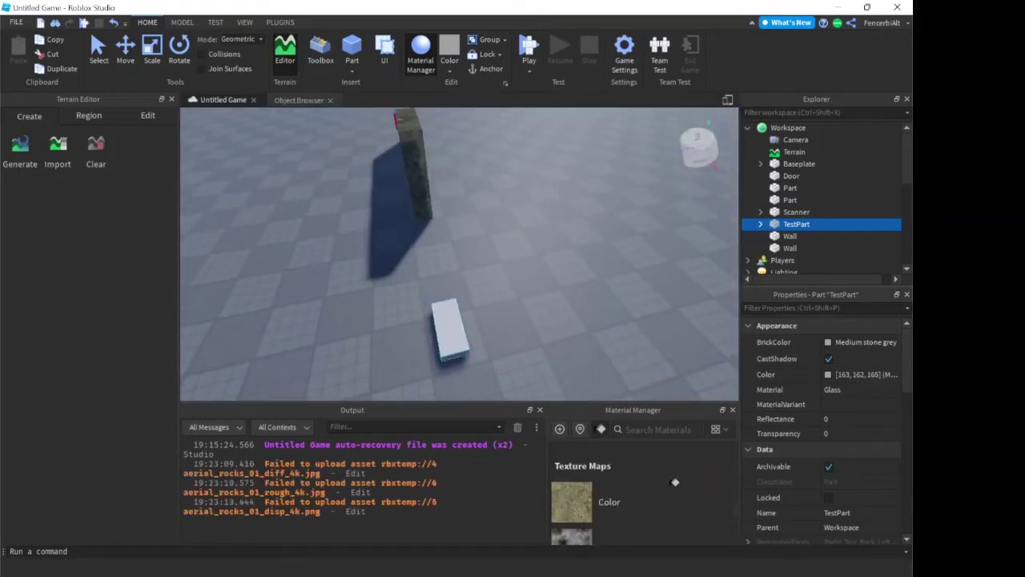
{"action": "key", "text": "w"}
{"action": "right_click_drag", "start_coordinate": [520, 307], "coordinate": [524, 308]}
{"action": "key", "text": "d"}
{"action": "key", "text": "s"}
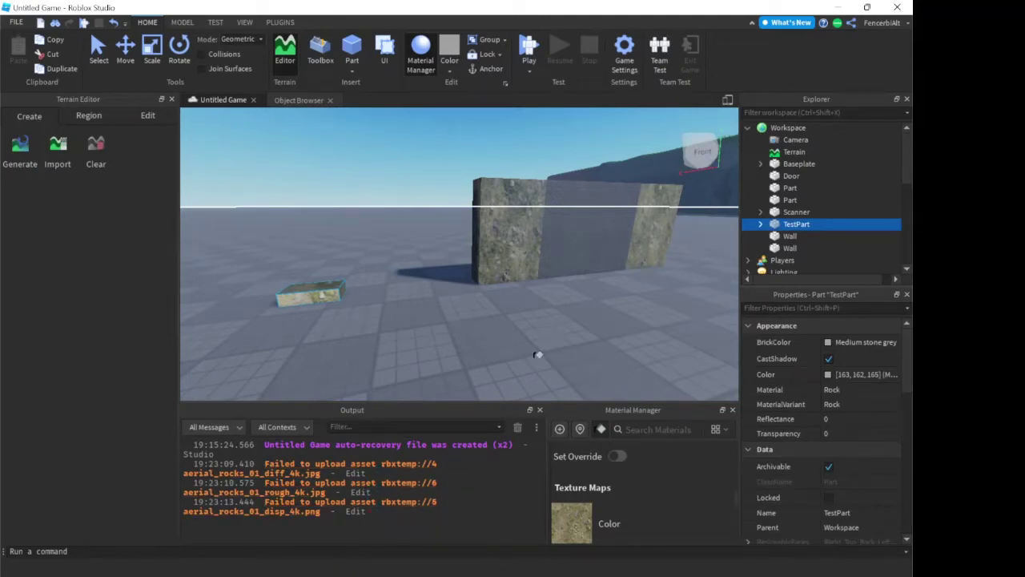
{"action": "right_click_drag", "start_coordinate": [534, 354], "coordinate": [523, 354]}
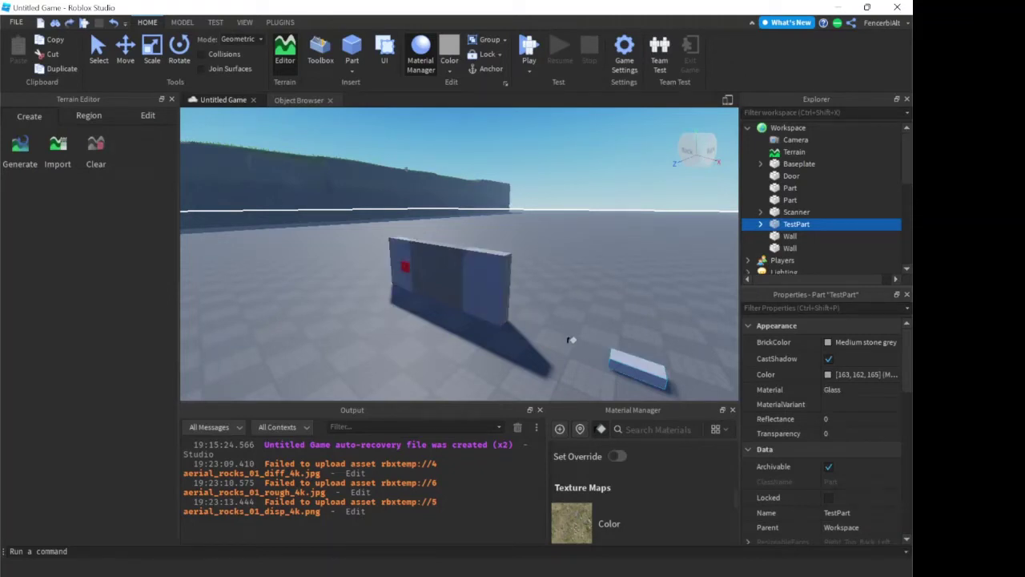
Enable Use2022Materials for MaterialService while viewing the grass terrain
{"action": "key", "text": "w"}
{"action": "right_click_drag", "start_coordinate": [530, 207], "coordinate": [529, 209]}
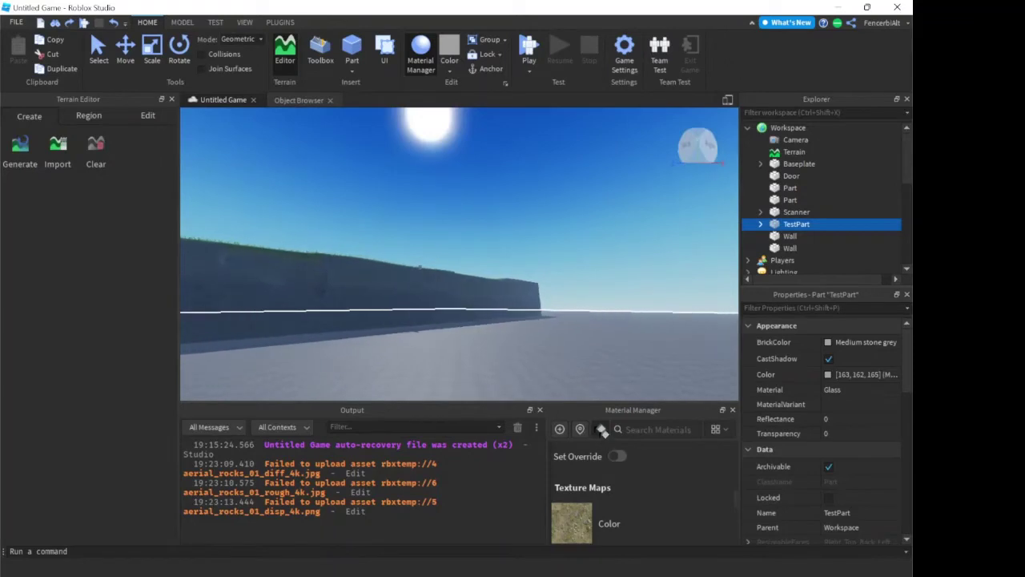
{"action": "key", "text": "w"}
{"action": "right_click_drag", "start_coordinate": [635, 174], "coordinate": [636, 177]}
{"action": "scroll", "coordinate": [849, 200], "scroll_direction": "down", "scroll_amount": 4}
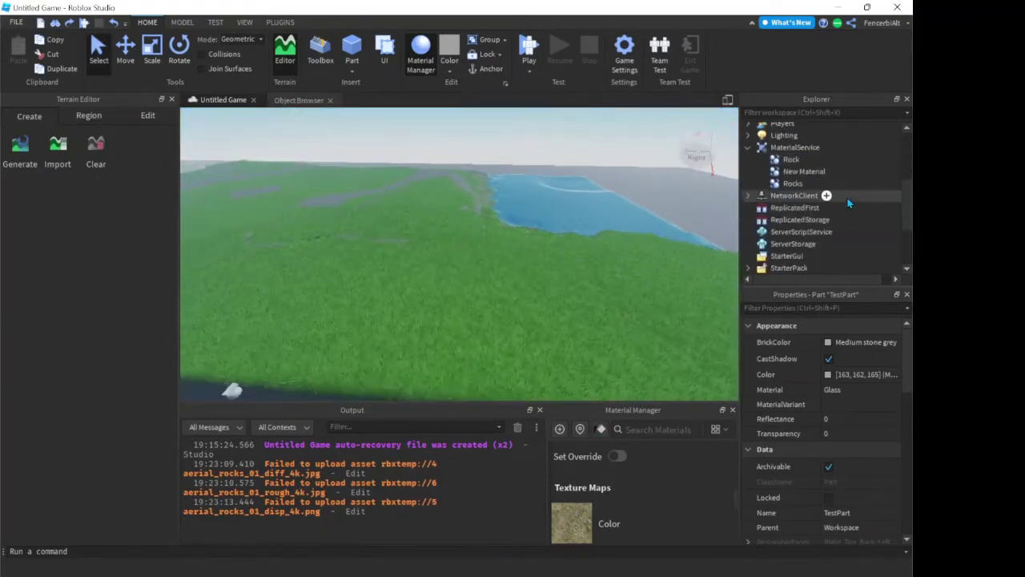
{"action": "left_click", "coordinate": [776, 148]}
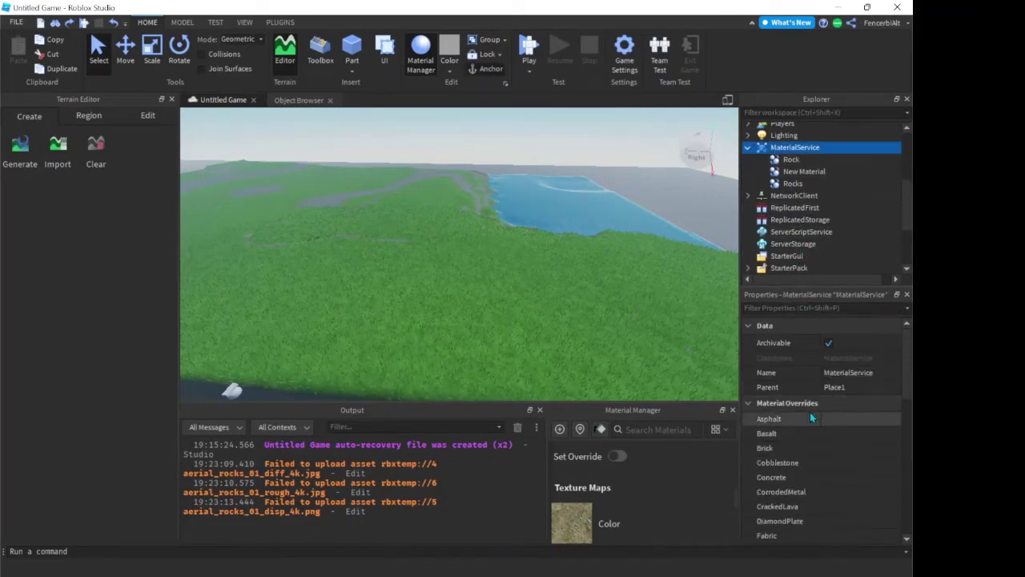
{"action": "scroll", "coordinate": [812, 385], "scroll_direction": "down", "scroll_amount": 10}
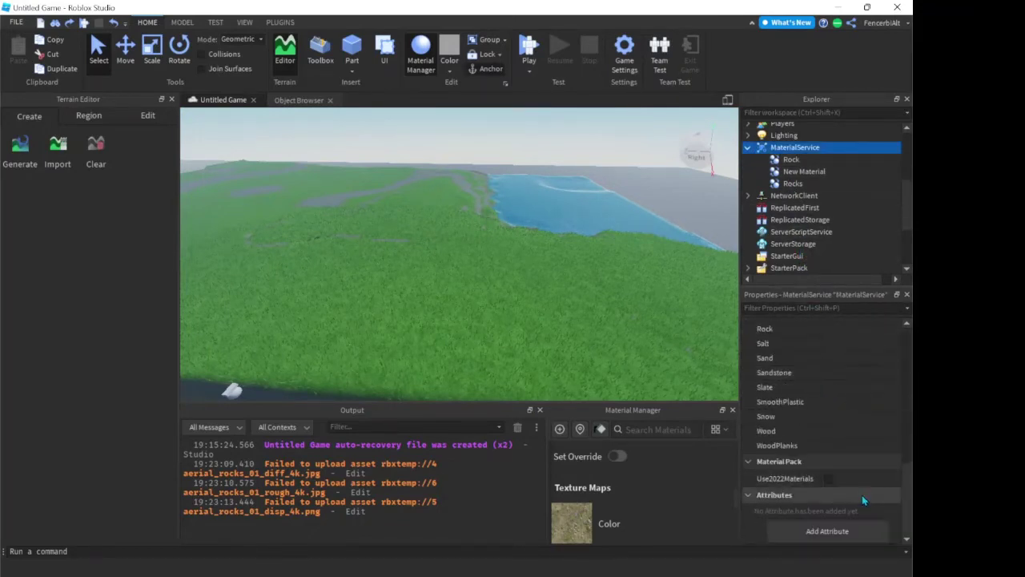
{"action": "right_click_drag", "start_coordinate": [601, 297], "coordinate": [623, 315]}
{"action": "key", "text": "w"}
{"action": "left_click", "coordinate": [829, 479]}
Change the Terrain's Grass material color to teal, RGB 27, 136, 114 (#1b8872)
{"action": "scroll", "coordinate": [624, 315], "scroll_direction": "down", "scroll_amount": 5}
{"action": "key", "text": "w"}
{"action": "scroll", "coordinate": [850, 170], "scroll_direction": "up", "scroll_amount": 4}
{"action": "left_click", "coordinate": [793, 151]}
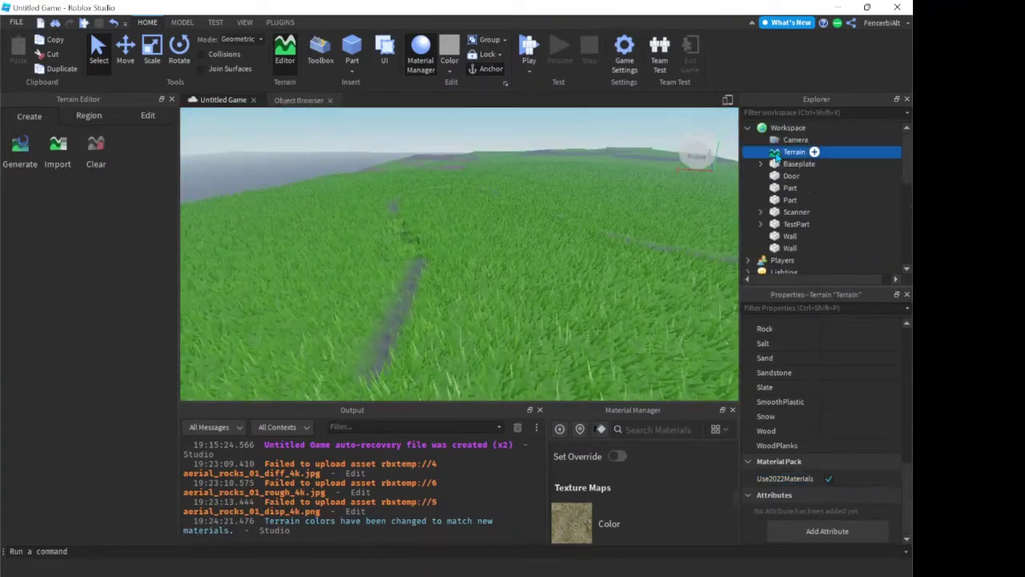
{"action": "right_click_drag", "start_coordinate": [652, 240], "coordinate": [652, 236]}
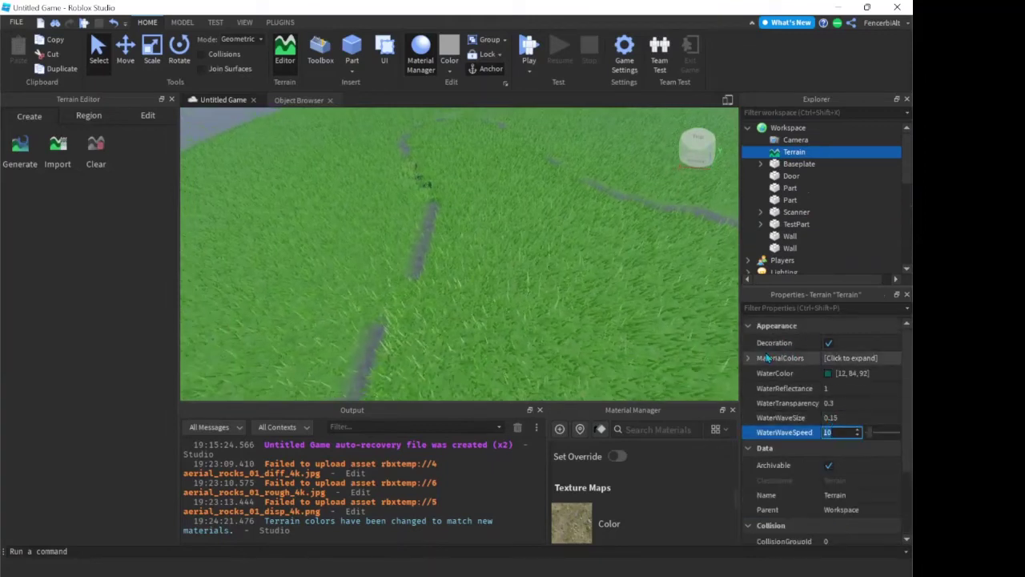
{"action": "left_click", "coordinate": [766, 358]}
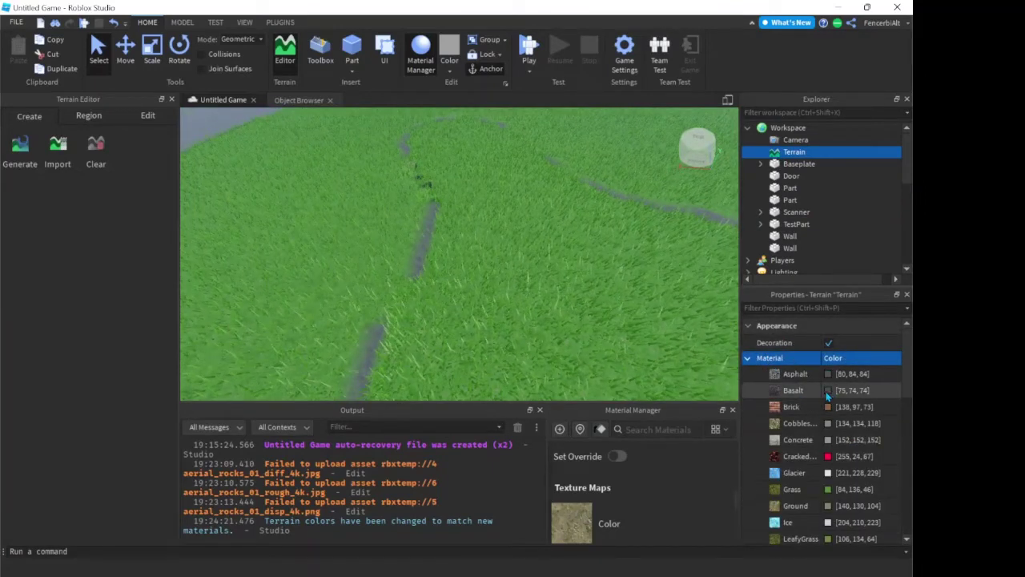
{"action": "left_click", "coordinate": [828, 489]}
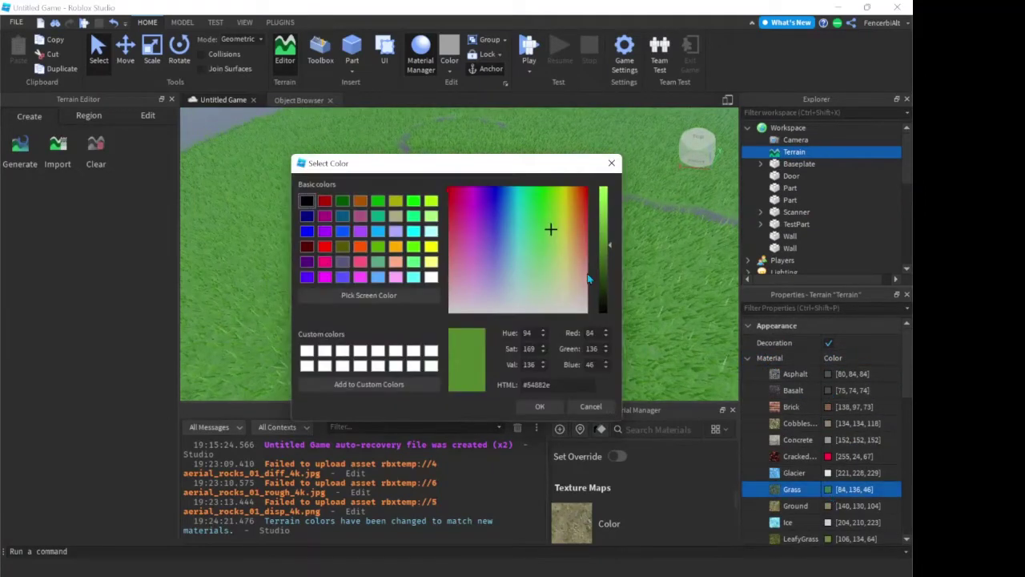
{"action": "left_click_drag", "start_coordinate": [585, 274], "coordinate": [522, 212]}
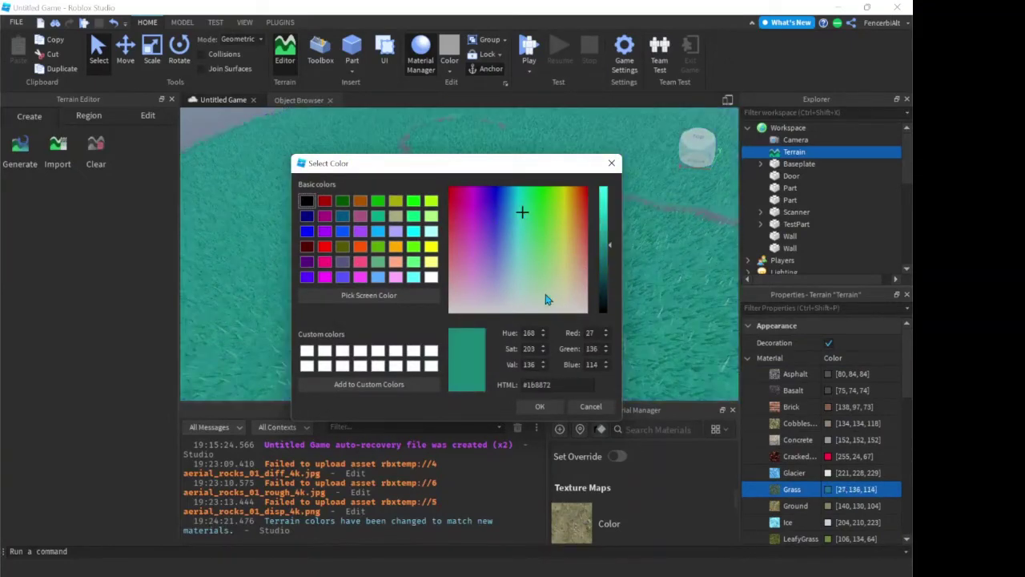
{"action": "left_click", "coordinate": [542, 410]}
{"action": "right_click_drag", "start_coordinate": [552, 322], "coordinate": [552, 326]}
{"action": "key", "text": "w"}
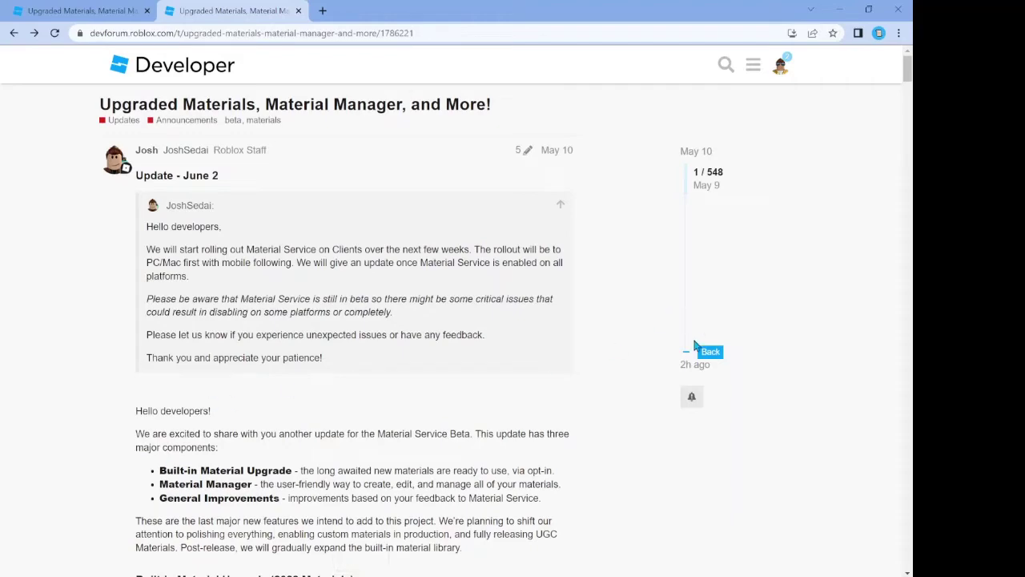
Switch to the browser and read the "Upgraded Materials, Material Manager, and More!" announcement through to its first replies
{"action": "left_click", "coordinate": [638, 575]}
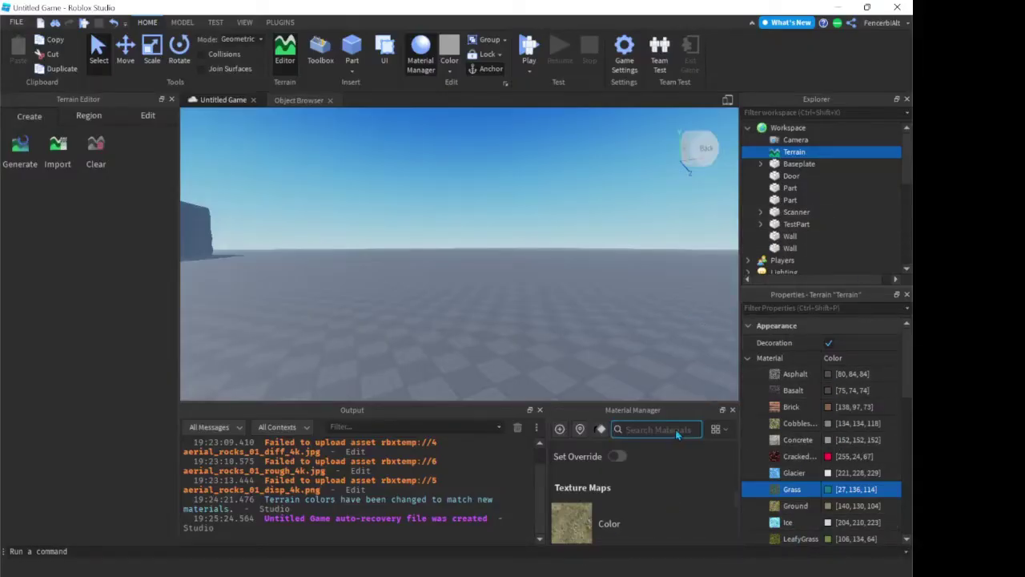
{"action": "key", "text": "alt+Tab"}
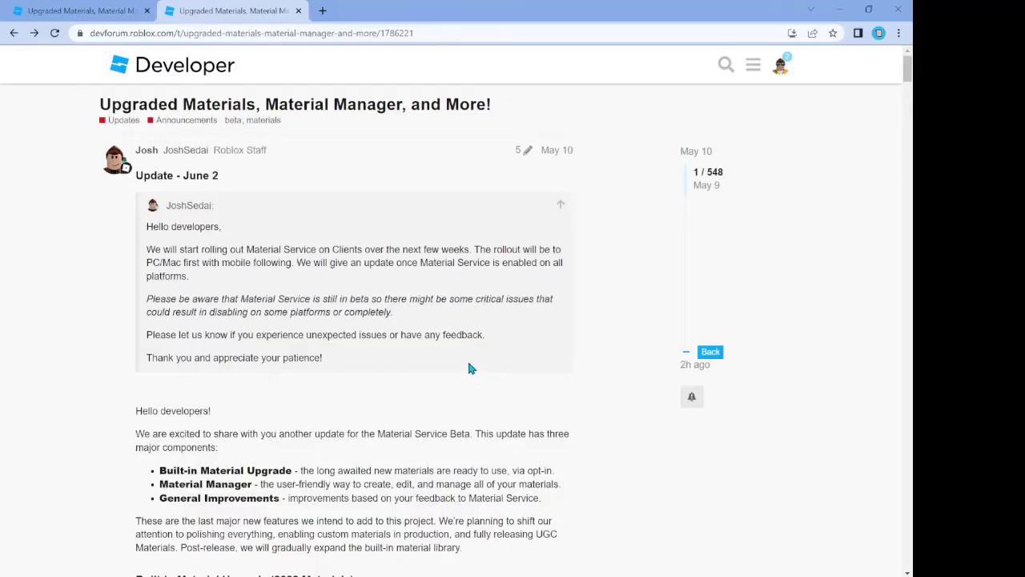
{"action": "scroll", "coordinate": [469, 366], "scroll_direction": "down", "scroll_amount": 6}
{"action": "scroll", "coordinate": [476, 333], "scroll_direction": "up", "scroll_amount": 2}
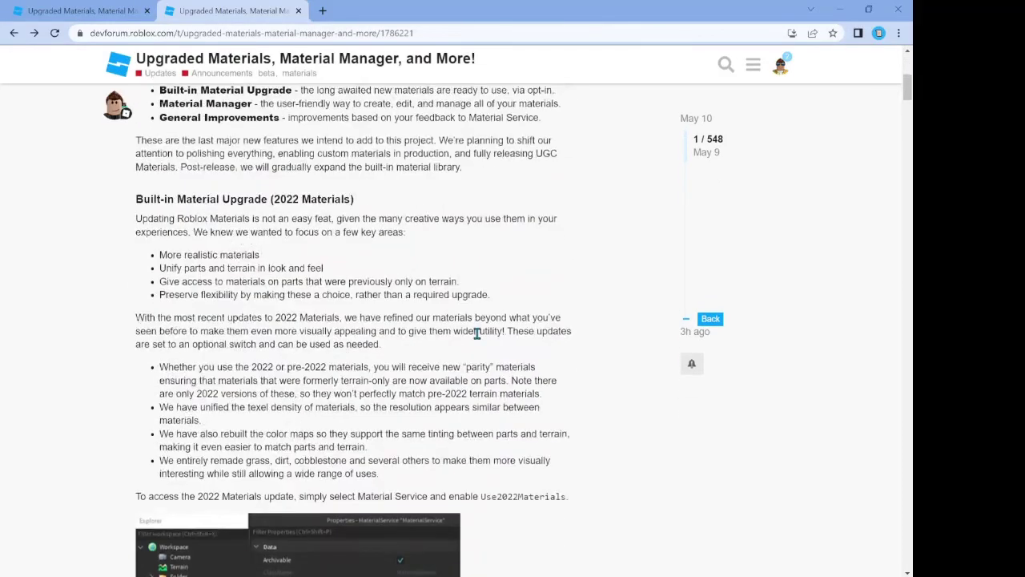
{"action": "scroll", "coordinate": [476, 333], "scroll_direction": "down", "scroll_amount": 14}
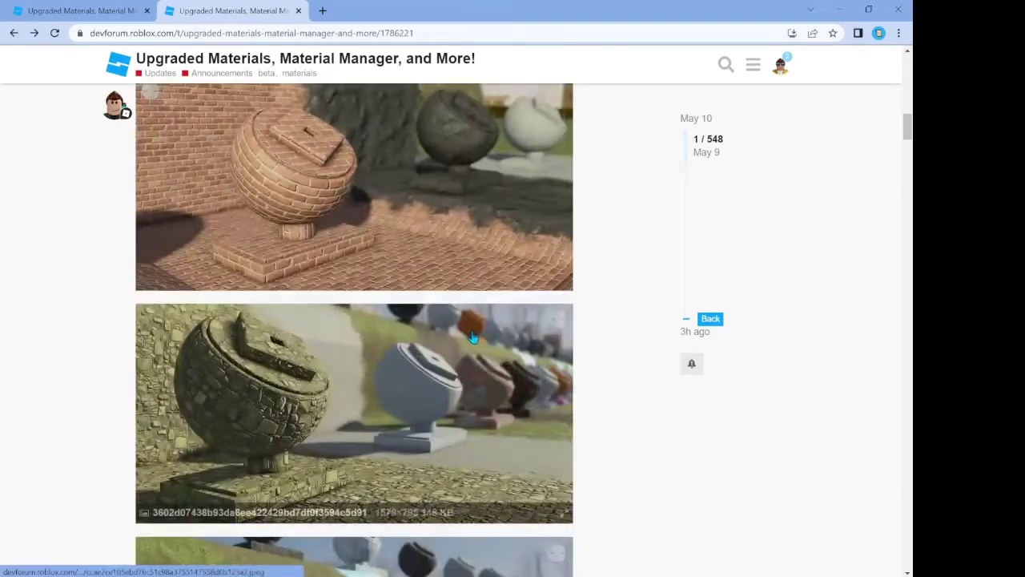
{"action": "scroll", "coordinate": [472, 338], "scroll_direction": "down", "scroll_amount": 10}
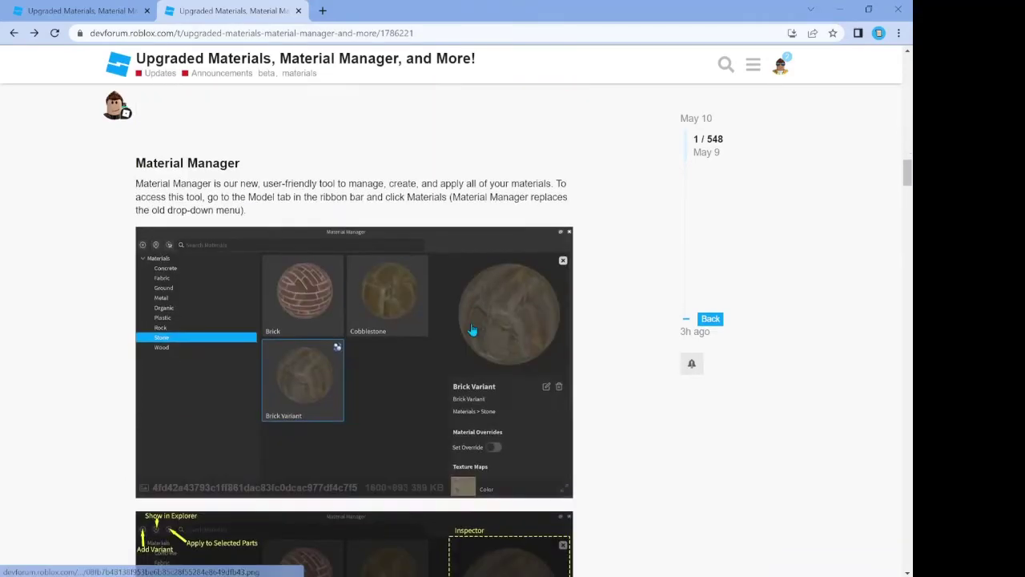
{"action": "scroll", "coordinate": [472, 330], "scroll_direction": "down", "scroll_amount": 16}
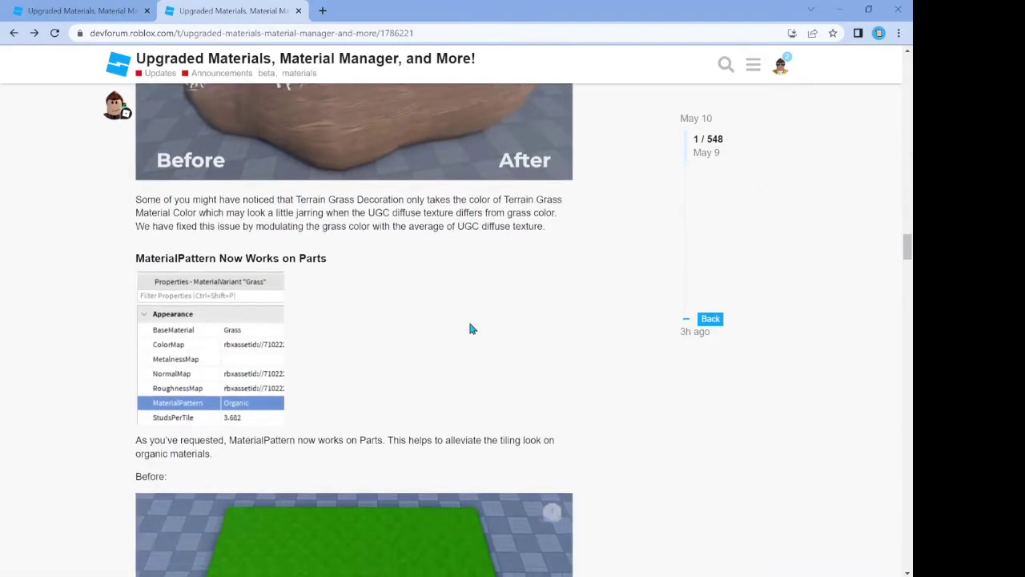
{"action": "scroll", "coordinate": [465, 328], "scroll_direction": "down", "scroll_amount": 18}
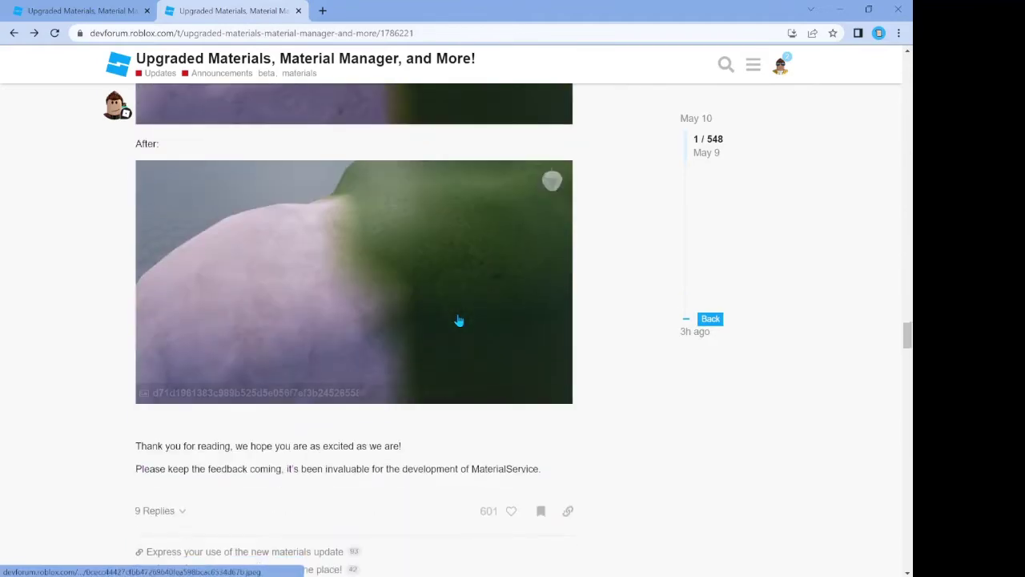
{"action": "scroll", "coordinate": [473, 338], "scroll_direction": "down", "scroll_amount": 6}
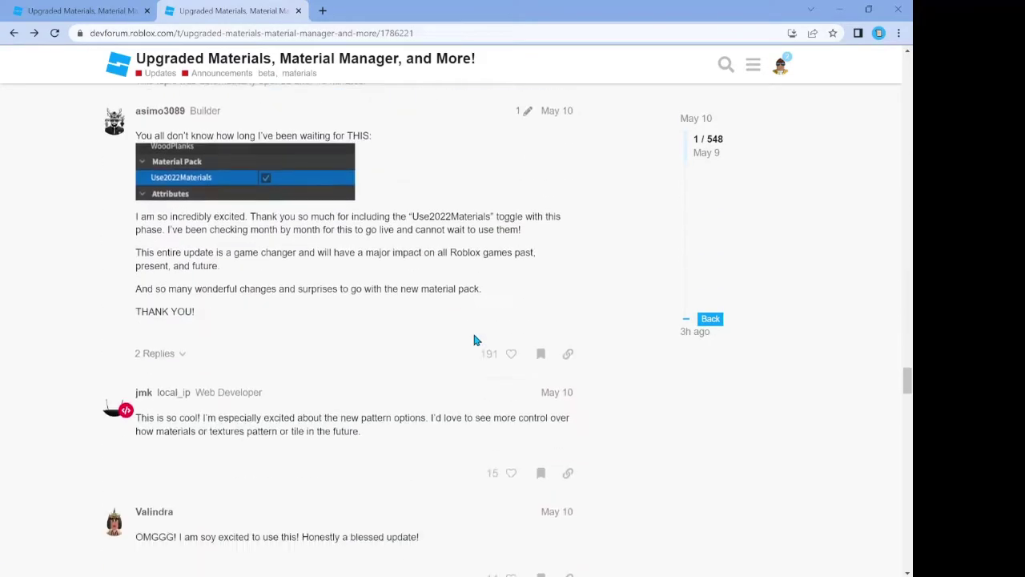
{"action": "scroll", "coordinate": [469, 332], "scroll_direction": "down", "scroll_amount": 3}
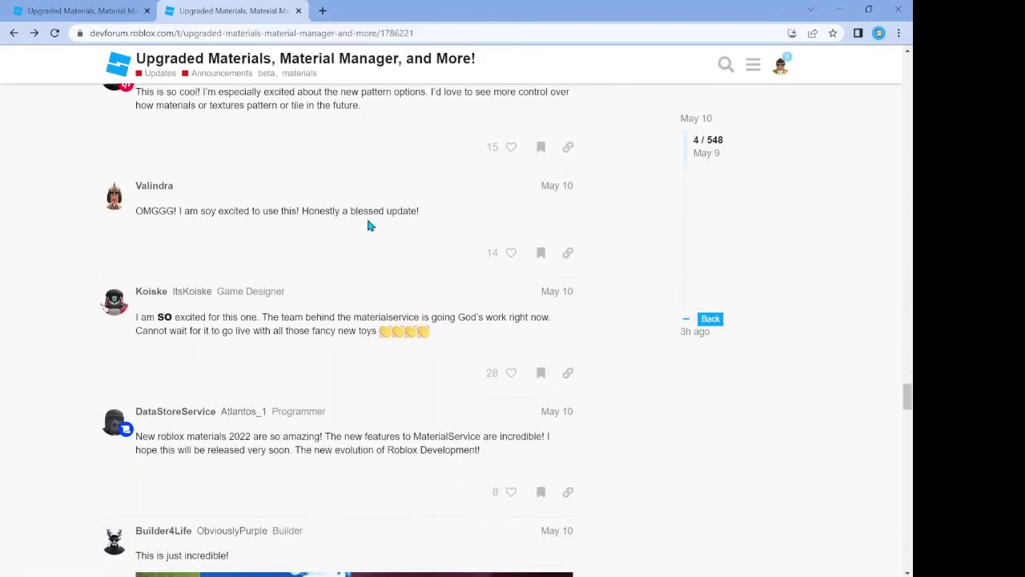
Switch to the other open copy of the forum topic and read the June replies about uploading textures and mobile brightness
{"action": "left_click", "coordinate": [84, 6]}
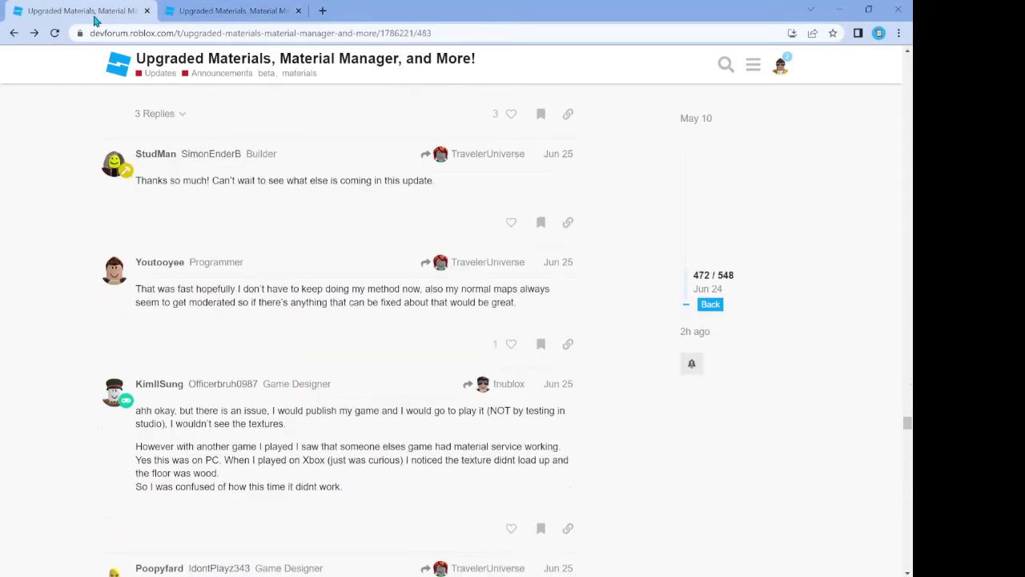
{"action": "scroll", "coordinate": [486, 510], "scroll_direction": "up", "scroll_amount": 10}
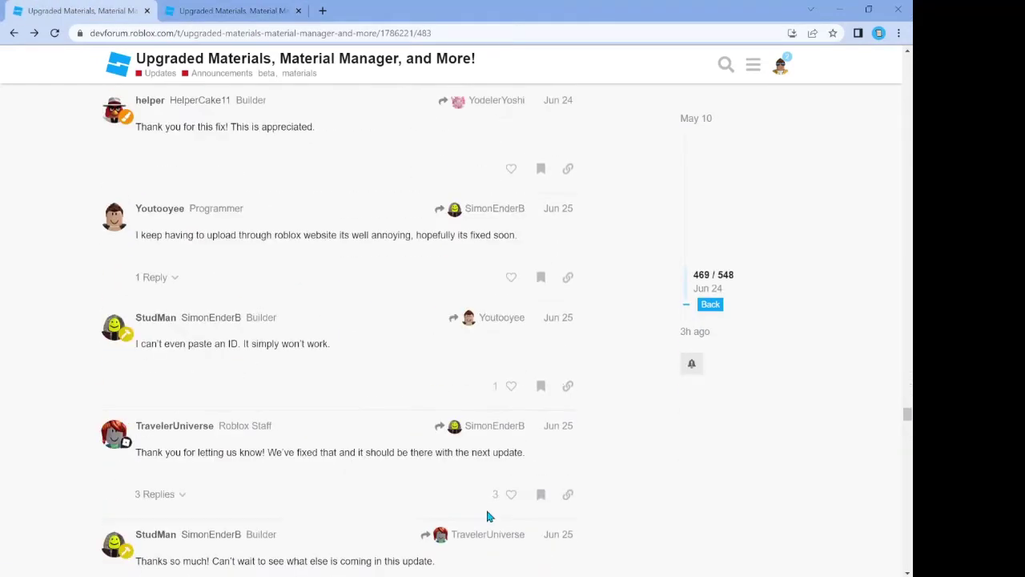
{"action": "scroll", "coordinate": [486, 513], "scroll_direction": "up", "scroll_amount": 4}
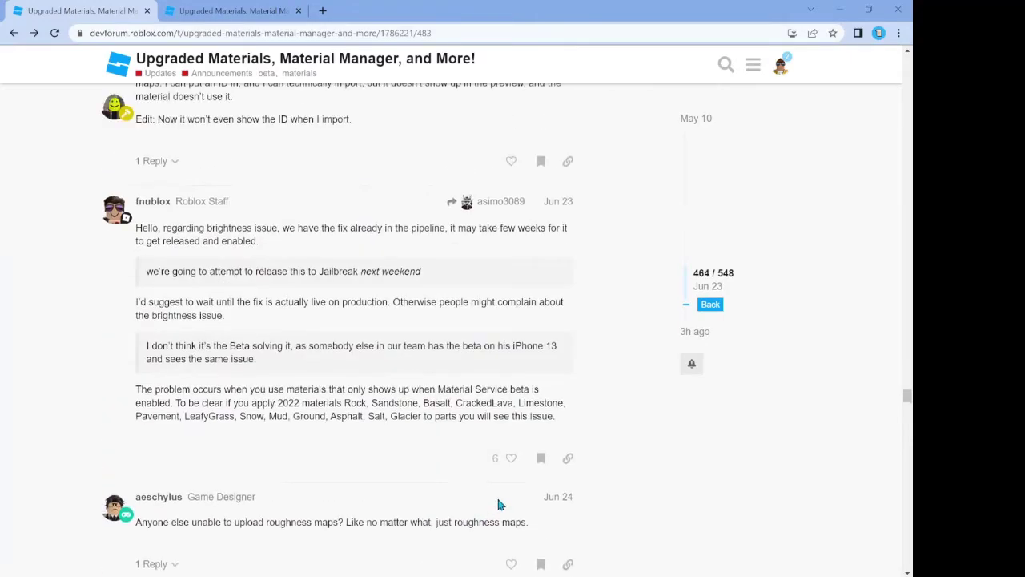
{"action": "scroll", "coordinate": [503, 499], "scroll_direction": "down", "scroll_amount": 9}
{"action": "scroll", "coordinate": [511, 474], "scroll_direction": "down", "scroll_amount": 20}
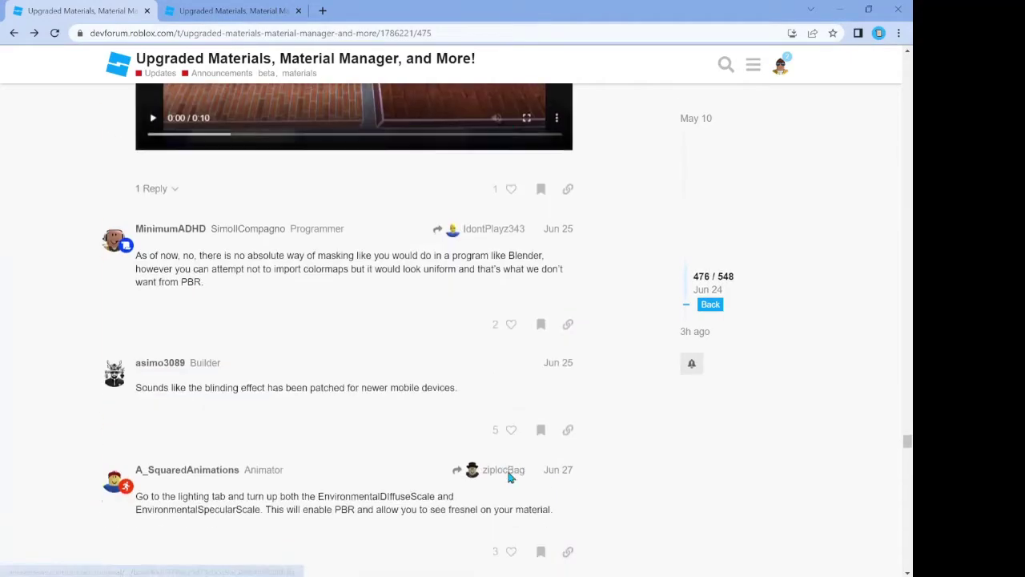
{"action": "scroll", "coordinate": [510, 475], "scroll_direction": "down", "scroll_amount": 20}
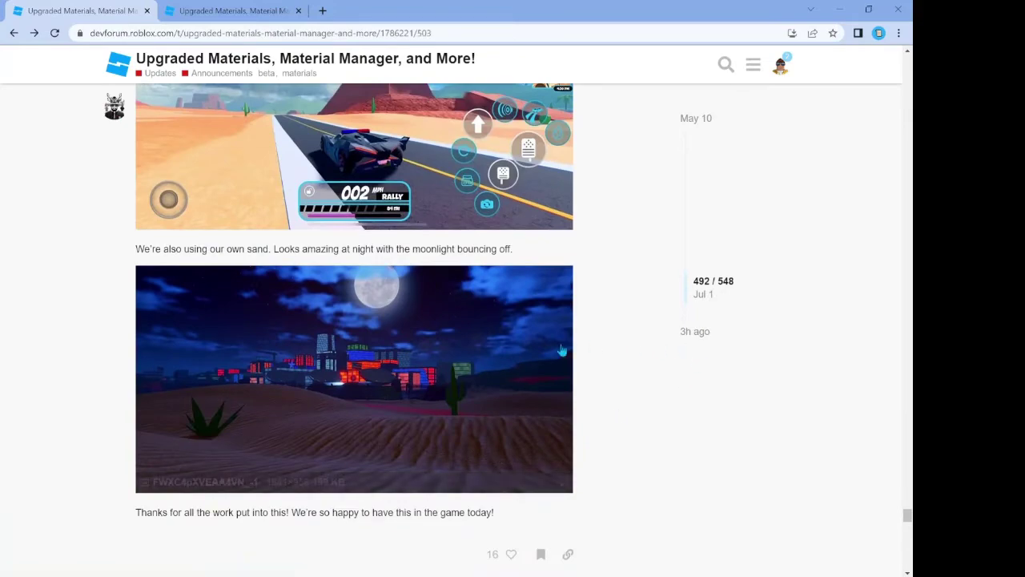
Read the July replies covering the Jailbreak screenshots, terrain water and grass feedback, and texture upload limits
{"action": "scroll", "coordinate": [561, 350], "scroll_direction": "up", "scroll_amount": 9}
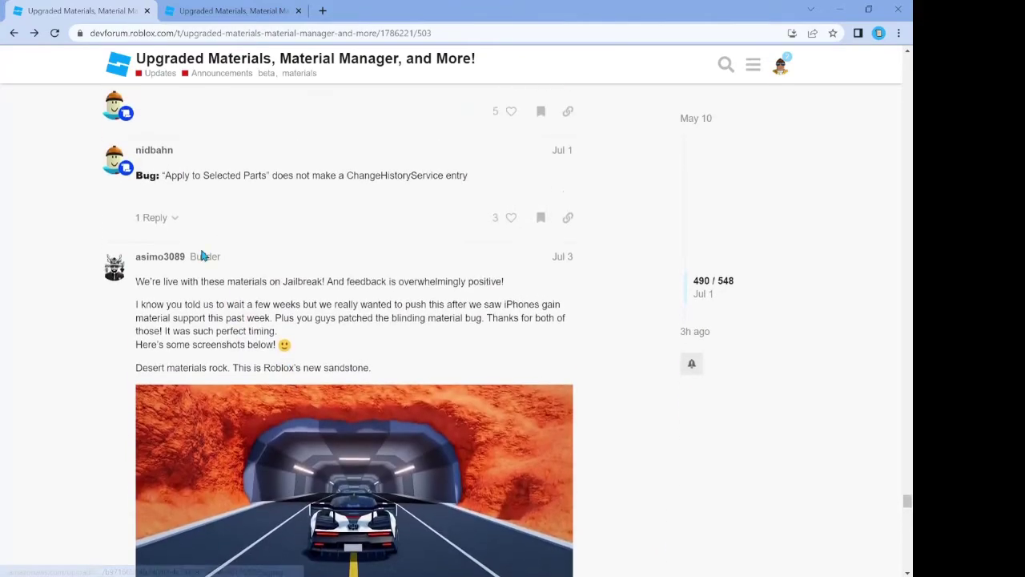
{"action": "scroll", "coordinate": [490, 388], "scroll_direction": "down", "scroll_amount": 15}
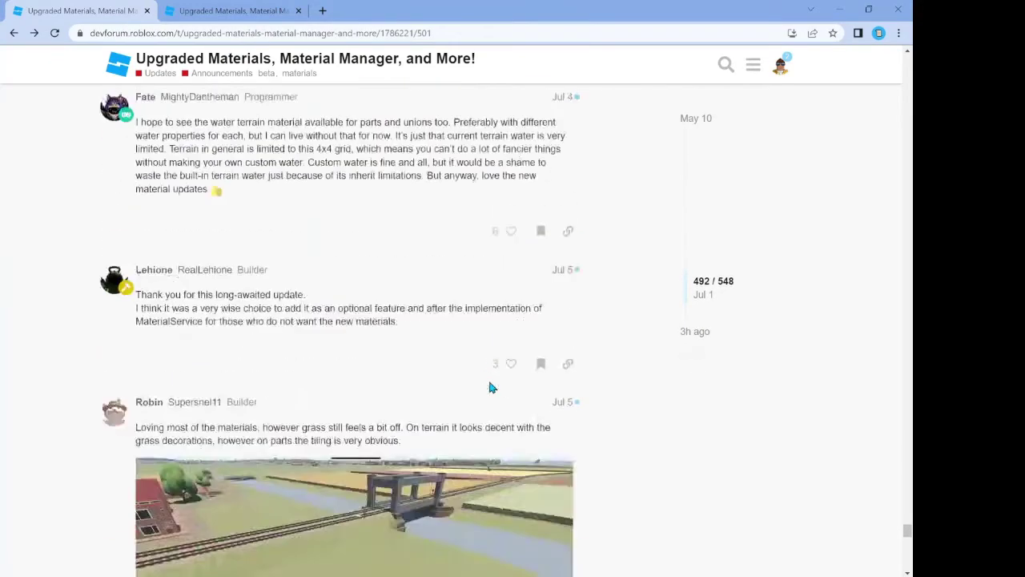
{"action": "scroll", "coordinate": [490, 387], "scroll_direction": "down", "scroll_amount": 20}
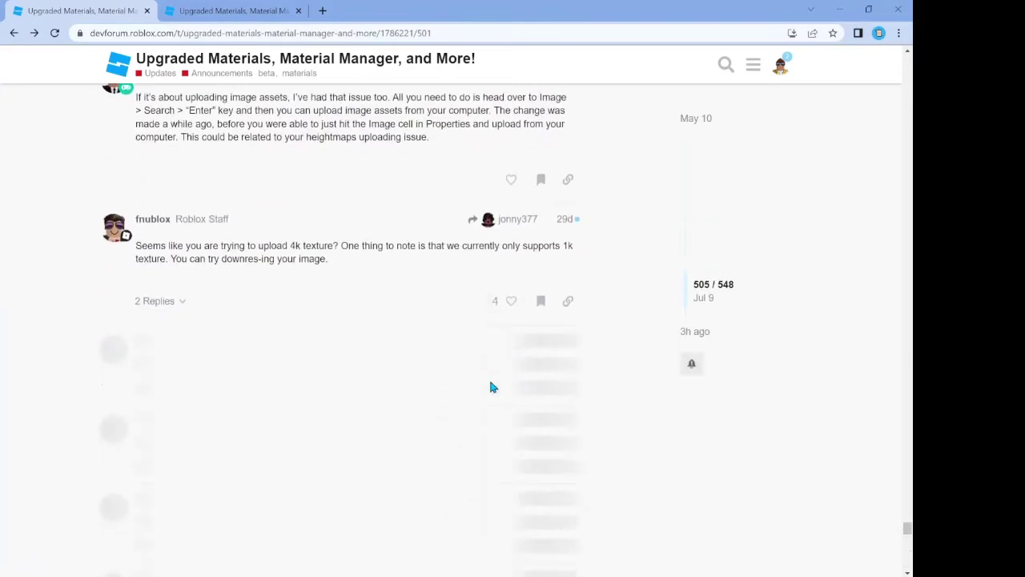
{"action": "scroll", "coordinate": [490, 387], "scroll_direction": "up", "scroll_amount": 3}
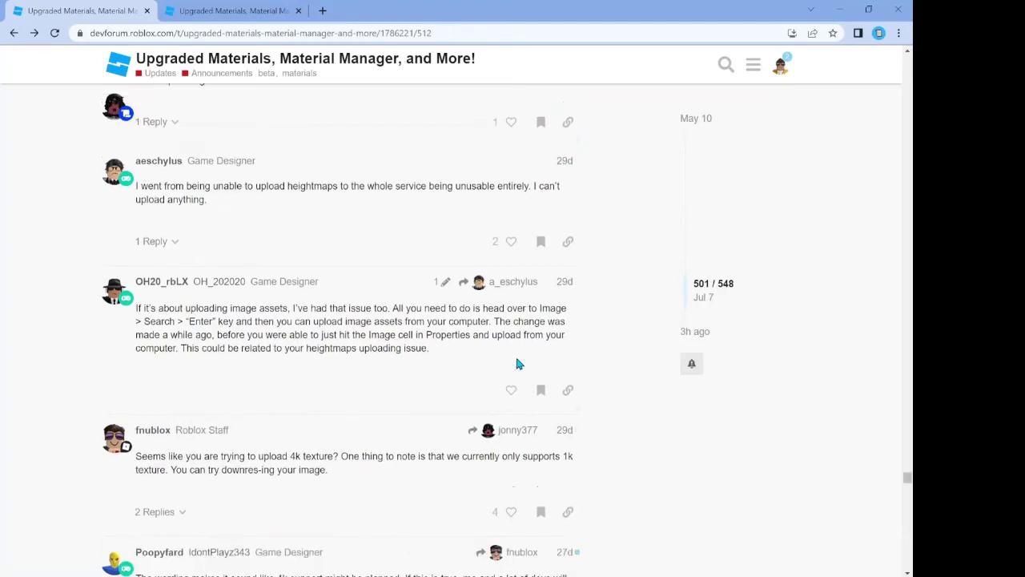
{"action": "scroll", "coordinate": [549, 339], "scroll_direction": "down", "scroll_amount": 3}
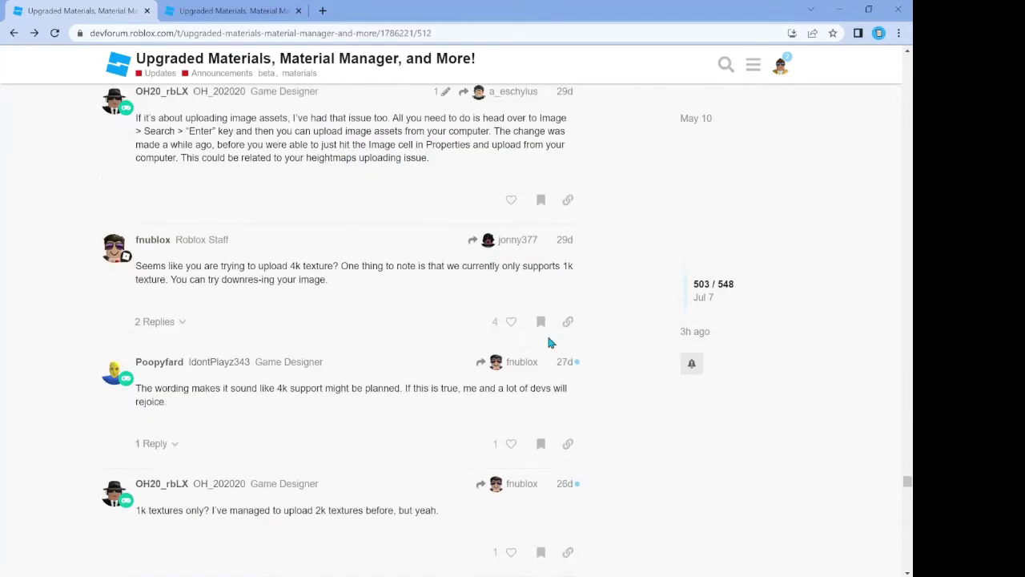
{"action": "scroll", "coordinate": [349, 354], "scroll_direction": "up", "scroll_amount": 20}
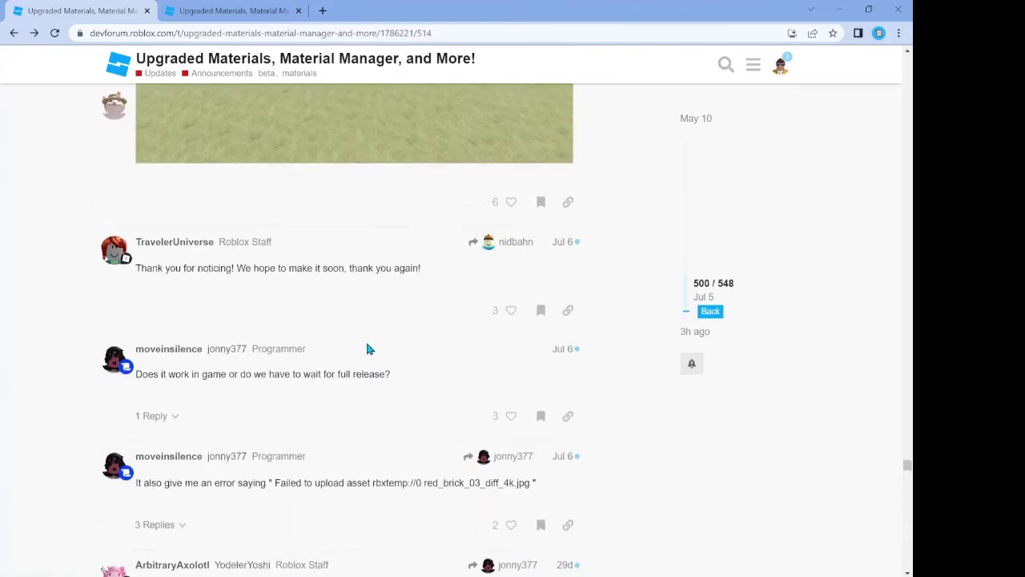
{"action": "scroll", "coordinate": [384, 339], "scroll_direction": "up", "scroll_amount": 5}
{"action": "scroll", "coordinate": [470, 362], "scroll_direction": "up", "scroll_amount": 3}
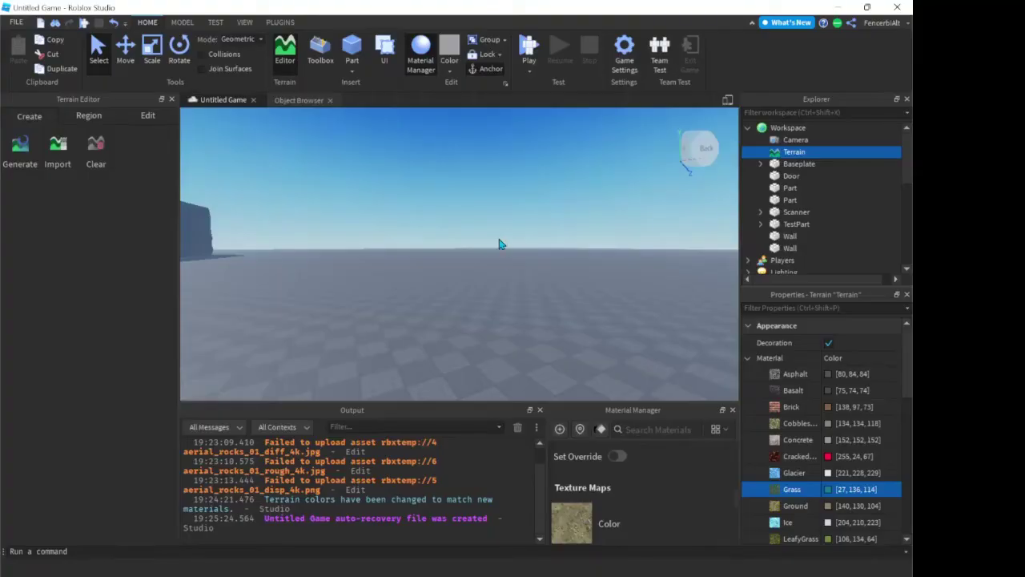
Switch to Roblox Studio and close the open material's details in the Material Manager
{"action": "right_click_drag", "start_coordinate": [499, 239], "coordinate": [498, 240]}
{"action": "scroll", "coordinate": [713, 469], "scroll_direction": "up", "scroll_amount": 5}
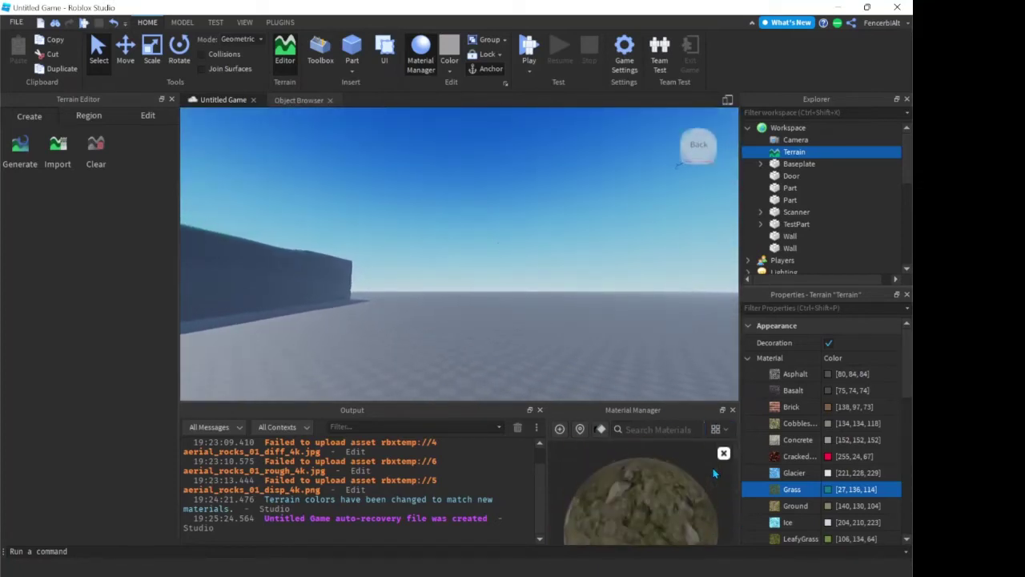
{"action": "left_click", "coordinate": [724, 455]}
{"action": "right_click_drag", "start_coordinate": [583, 202], "coordinate": [582, 204]}
{"action": "key", "text": "w"}
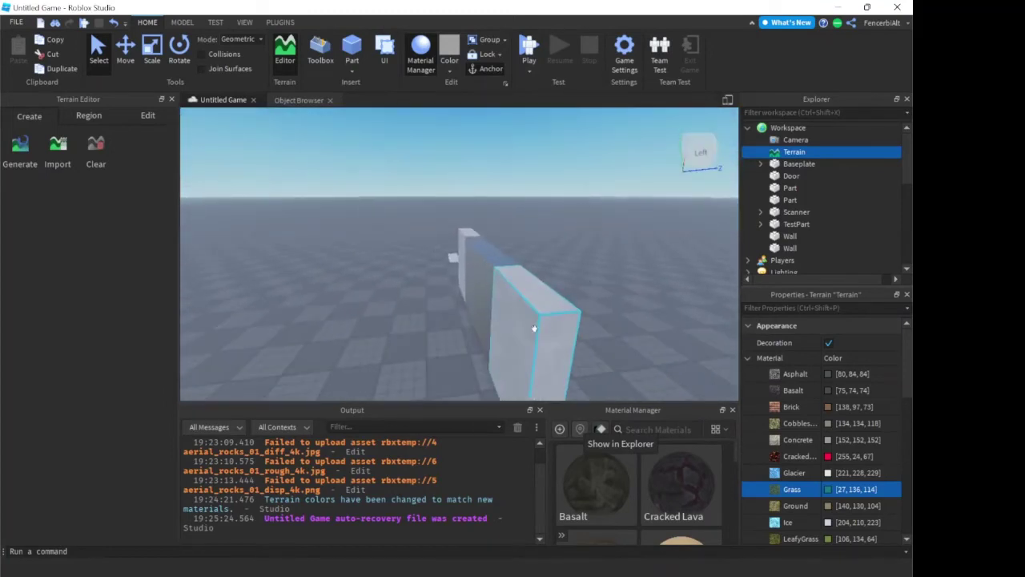
Set the material of the end Wall part beside the red scanner to Cobblestone
{"action": "left_click", "coordinate": [535, 330]}
{"action": "right_click_drag", "start_coordinate": [558, 293], "coordinate": [559, 295]}
{"action": "left_click", "coordinate": [866, 391]}
{"action": "left_click", "coordinate": [864, 389]}
{"action": "scroll", "coordinate": [869, 412], "scroll_direction": "down", "scroll_amount": 5}
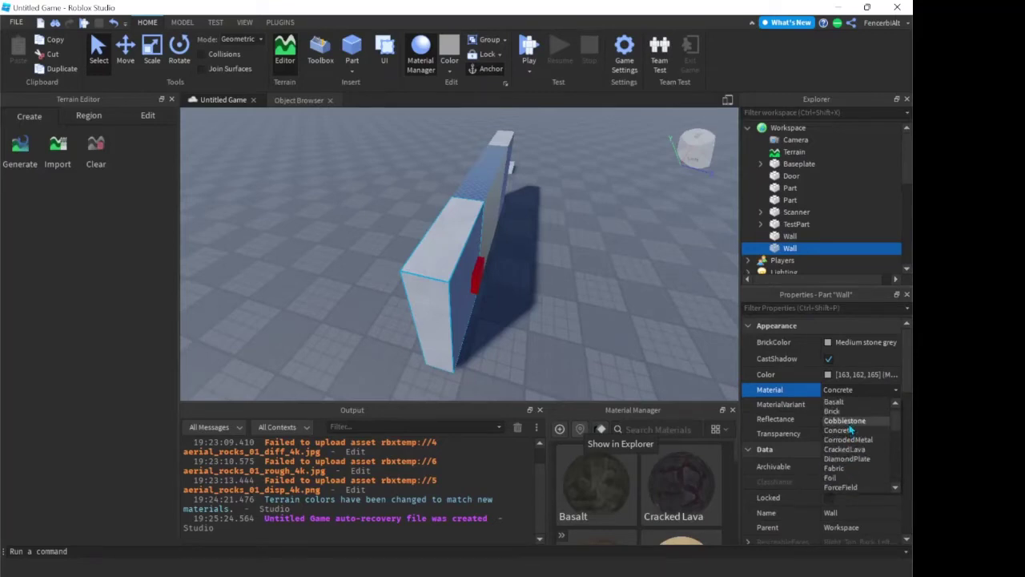
{"action": "left_click", "coordinate": [849, 423]}
Close the Output window, look through the Material Manager's full material list, and close the Material Manager
{"action": "right_click_drag", "start_coordinate": [560, 270], "coordinate": [561, 271]}
{"action": "scroll", "coordinate": [611, 302], "scroll_direction": "down", "scroll_amount": 4}
{"action": "scroll", "coordinate": [612, 307], "scroll_direction": "down", "scroll_amount": 5}
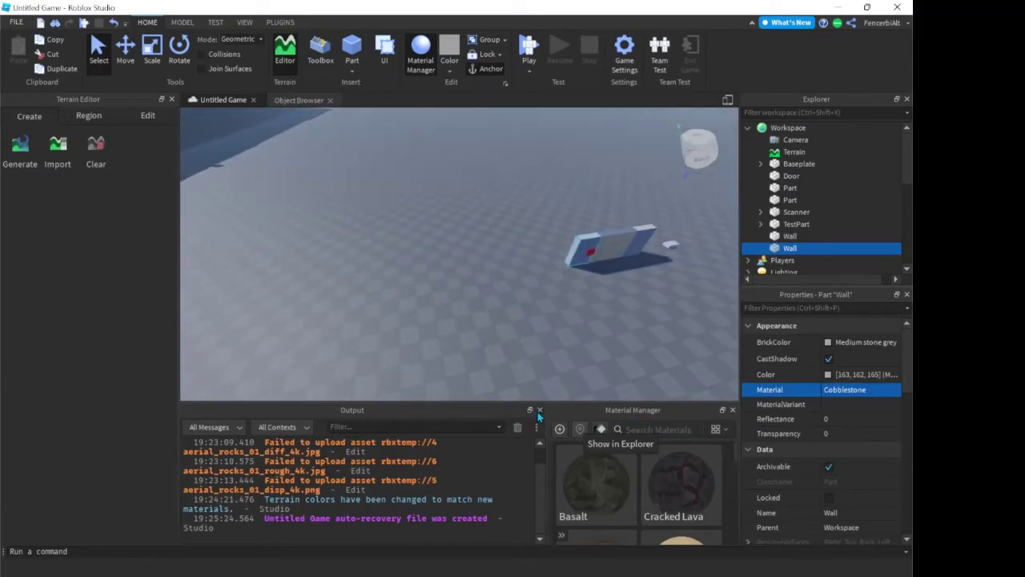
{"action": "left_click", "coordinate": [540, 410]}
{"action": "scroll", "coordinate": [483, 504], "scroll_direction": "down", "scroll_amount": 10}
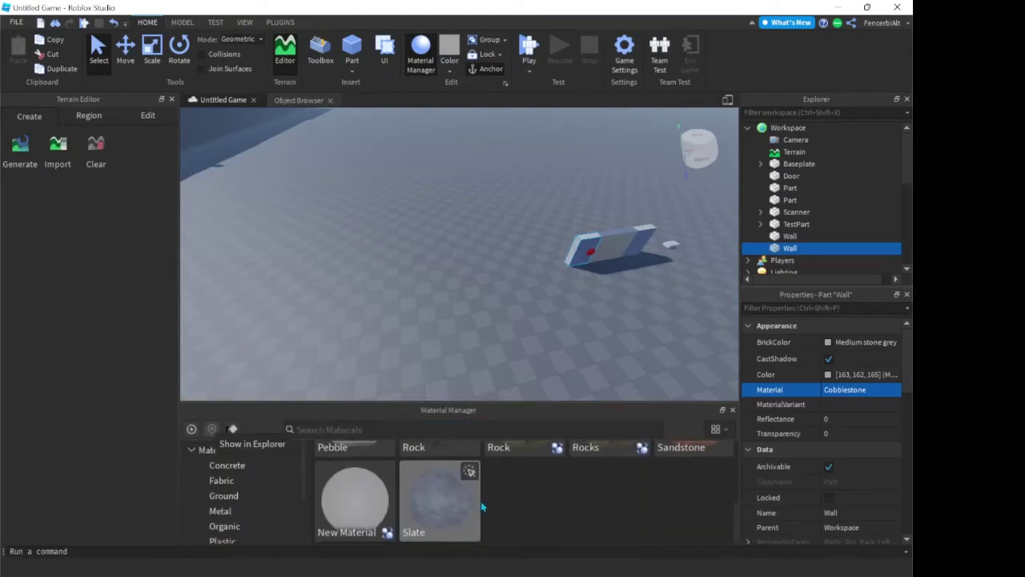
{"action": "scroll", "coordinate": [482, 504], "scroll_direction": "up", "scroll_amount": 10}
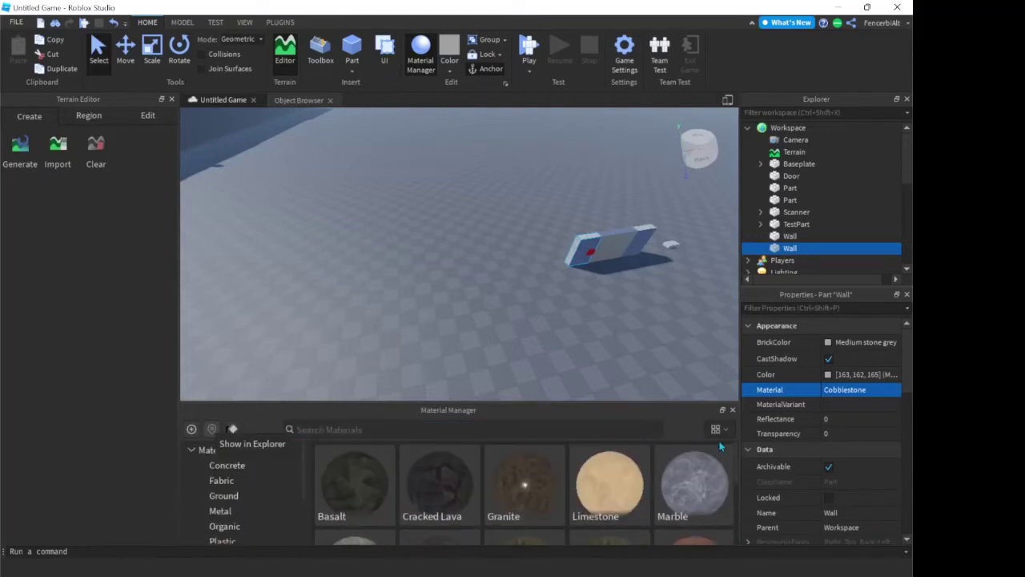
{"action": "left_click", "coordinate": [733, 411]}
Show the Output window again
{"action": "right_click_drag", "start_coordinate": [624, 339], "coordinate": [626, 345]}
{"action": "left_click", "coordinate": [235, 24]}
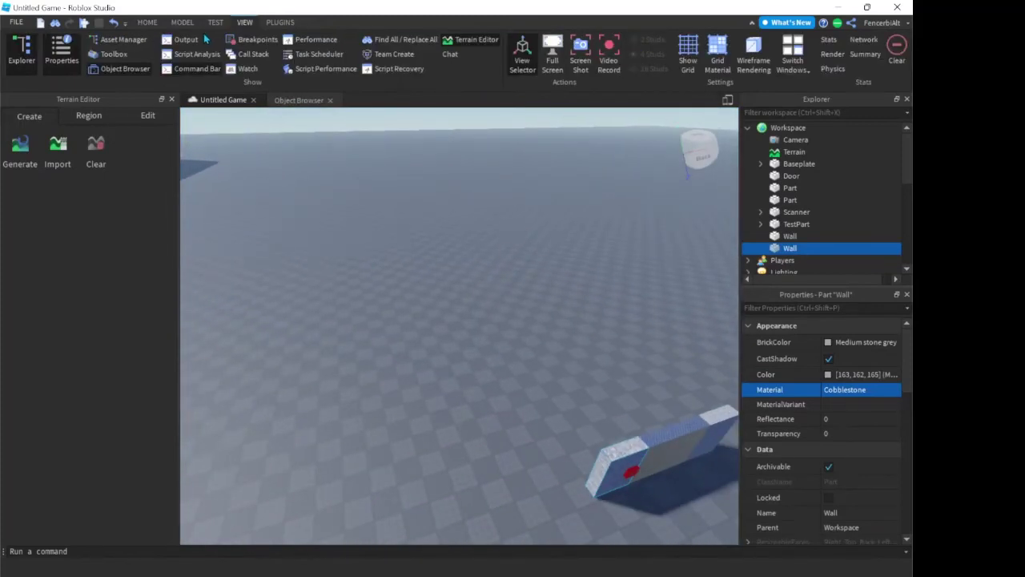
{"action": "left_click", "coordinate": [192, 41]}
Inspect the raised terrain and its teal grass up close, and return to the row of wall parts
{"action": "right_click_drag", "start_coordinate": [435, 269], "coordinate": [429, 281]}
{"action": "key", "text": "w"}
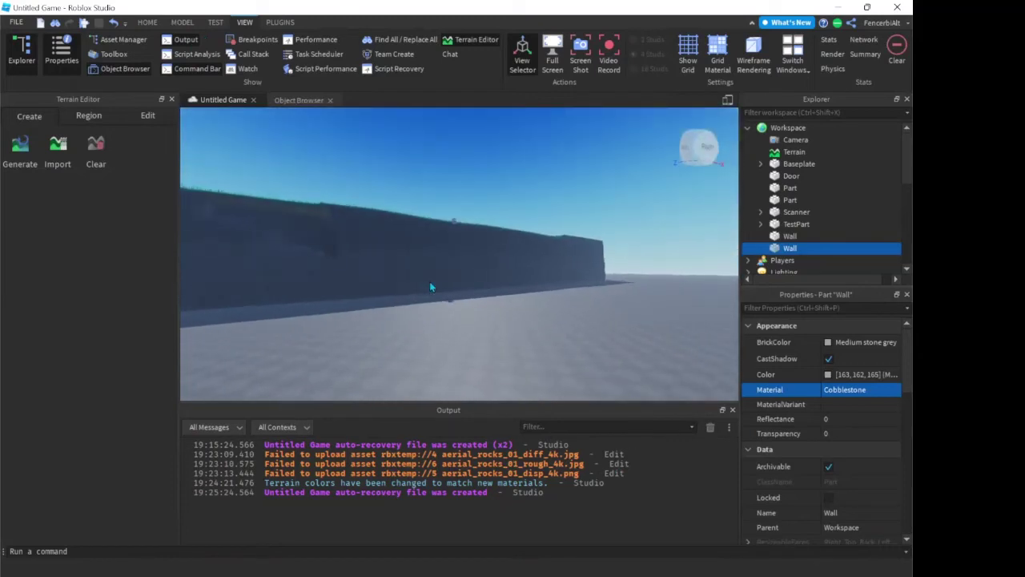
{"action": "right_click_drag", "start_coordinate": [483, 210], "coordinate": [501, 205]}
{"action": "key", "text": "w"}
{"action": "key", "text": "w"}
{"action": "key", "text": "s"}
{"action": "key", "text": "s"}
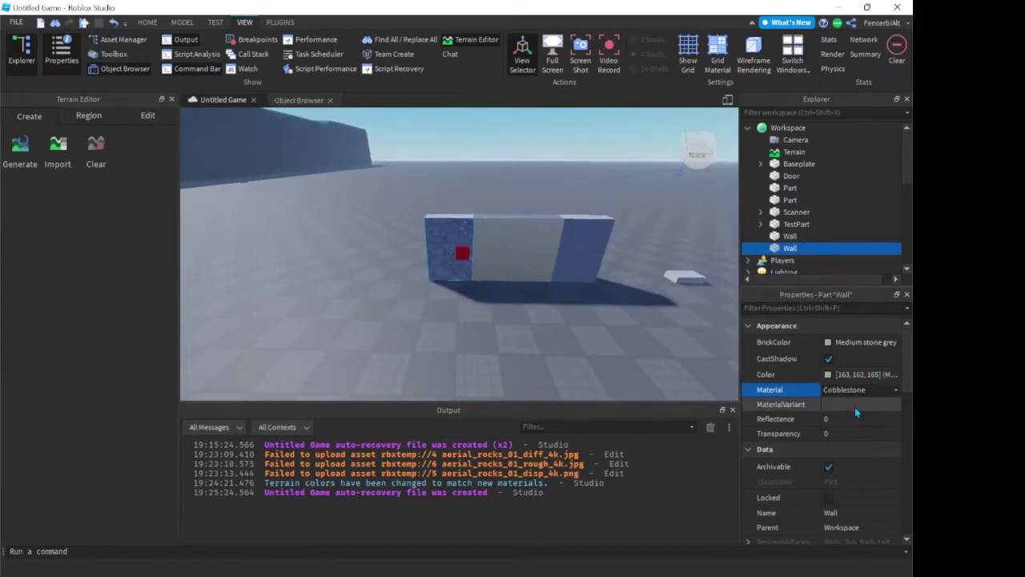
Set the selected Wall part's material to Concrete and view it up close beside the diamond-plate part
{"action": "left_click", "coordinate": [838, 440]}
{"action": "scroll", "coordinate": [551, 312], "scroll_direction": "up", "scroll_amount": 8}
{"action": "right_click_drag", "start_coordinate": [550, 311], "coordinate": [550, 311]}
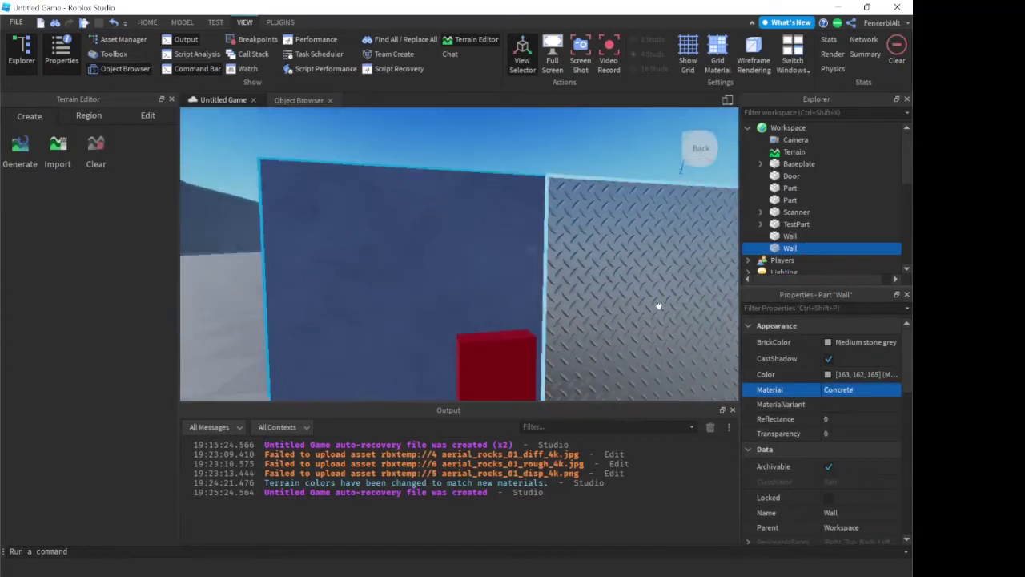
Turn MaterialService's Use2022Materials off and back on to compare the concrete and diamond-plate textures on the wall parts
{"action": "scroll", "coordinate": [843, 202], "scroll_direction": "down", "scroll_amount": 5}
{"action": "left_click", "coordinate": [795, 147]}
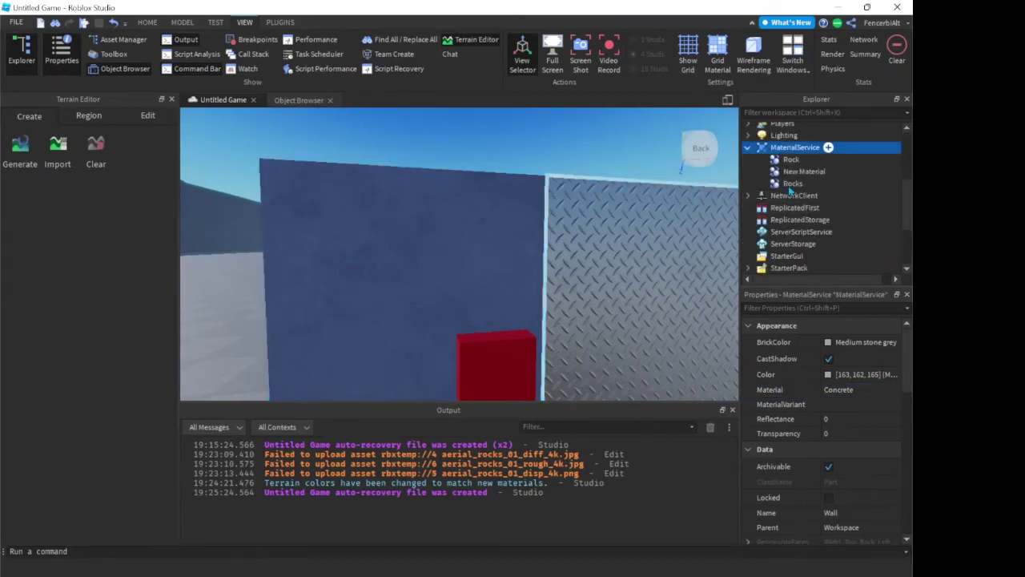
{"action": "scroll", "coordinate": [827, 412], "scroll_direction": "down", "scroll_amount": 10}
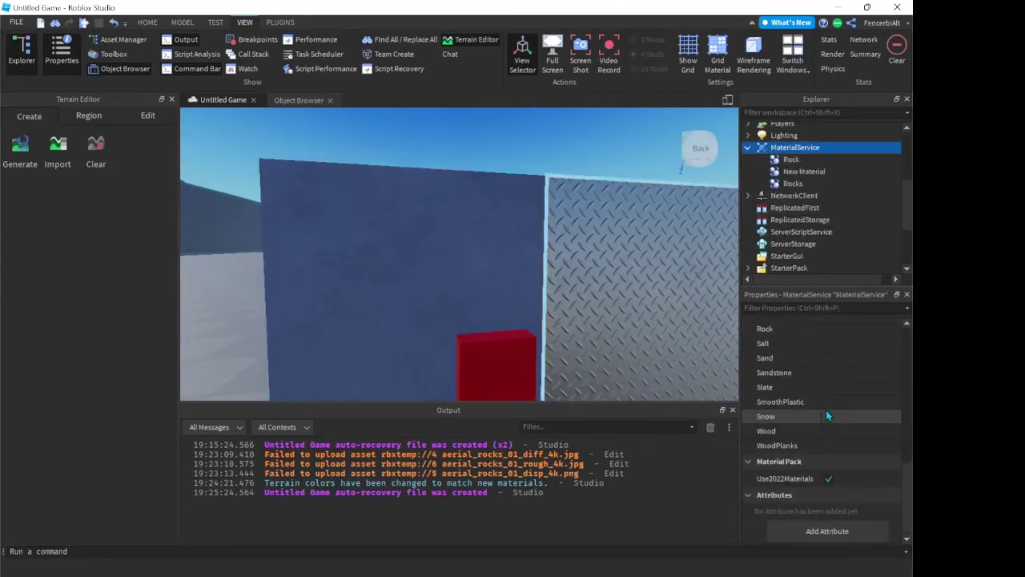
{"action": "left_click", "coordinate": [827, 478]}
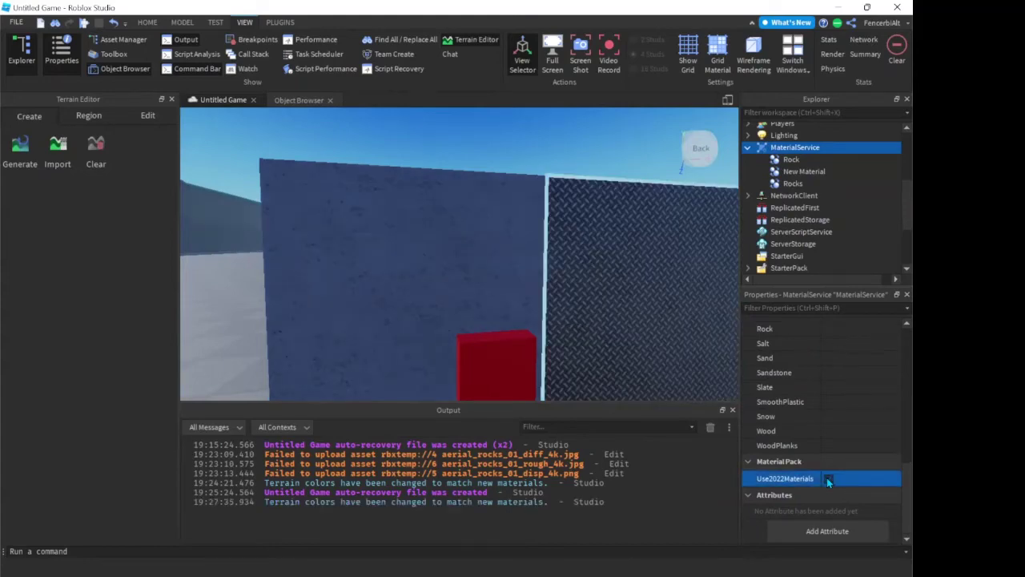
{"action": "right_click_drag", "start_coordinate": [610, 255], "coordinate": [590, 265]}
{"action": "left_click", "coordinate": [829, 478]}
Insert a block part on open baseplate and scale it in both horizontal directions into a wide, flat slab
{"action": "left_click", "coordinate": [148, 23]}
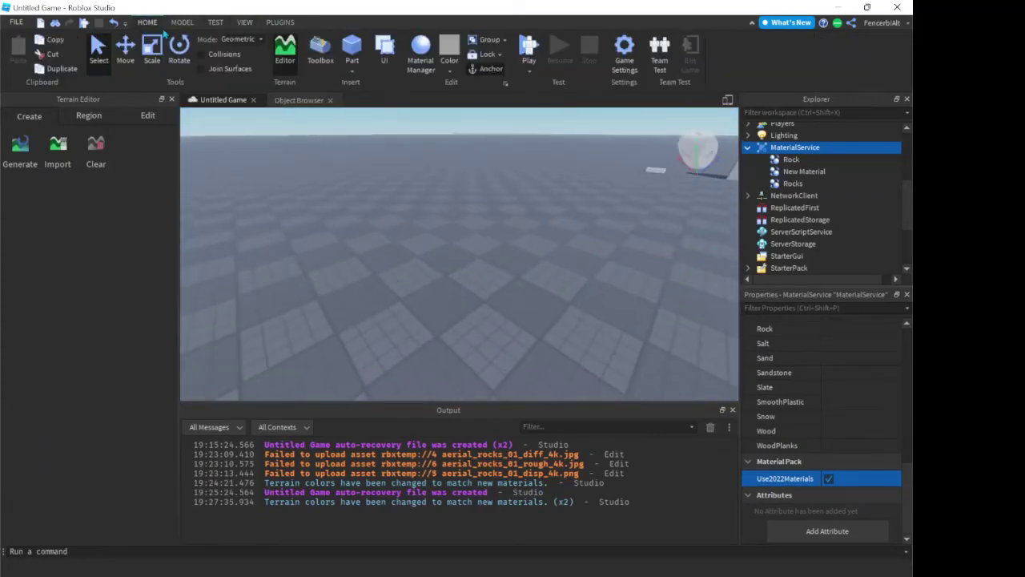
{"action": "left_click", "coordinate": [352, 48]}
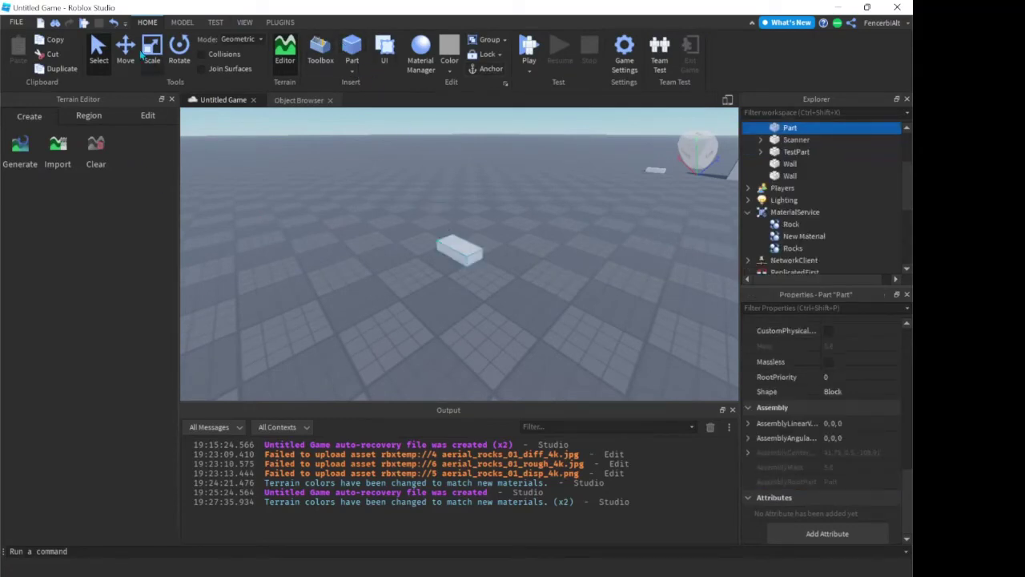
{"action": "scroll", "coordinate": [345, 303], "scroll_direction": "down", "scroll_amount": 3}
{"action": "left_click_drag", "start_coordinate": [437, 258], "coordinate": [303, 323]}
{"action": "left_click_drag", "start_coordinate": [427, 288], "coordinate": [520, 376]}
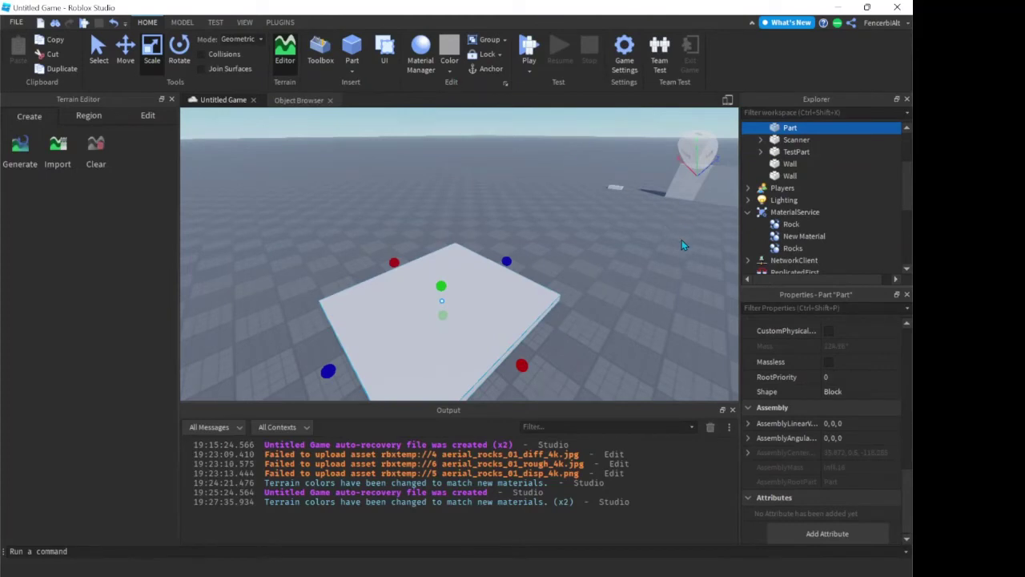
Set the new slab's material to Asphalt
{"action": "scroll", "coordinate": [858, 392], "scroll_direction": "up", "scroll_amount": 10}
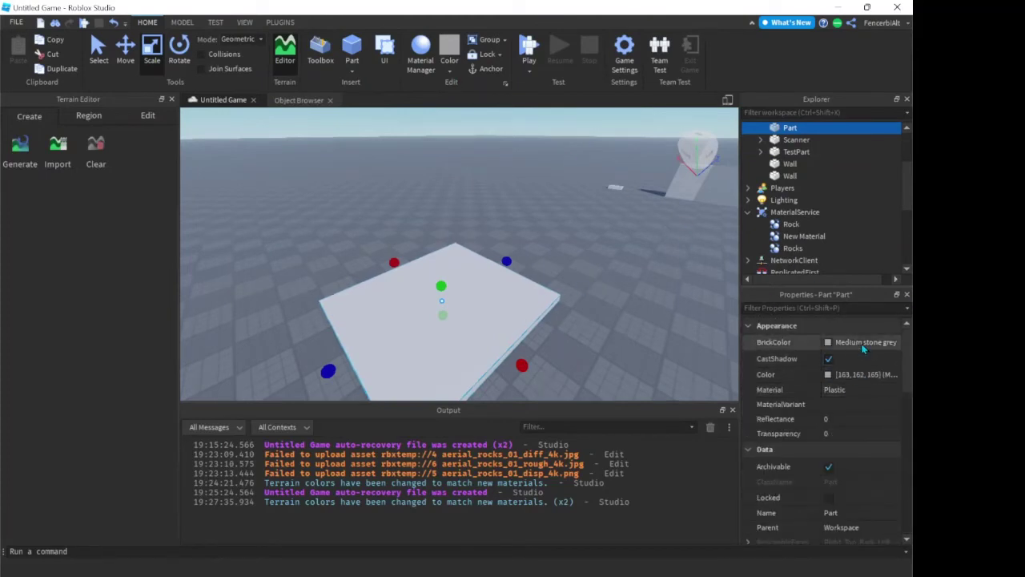
{"action": "left_click", "coordinate": [865, 344]}
{"action": "left_click", "coordinate": [873, 389]}
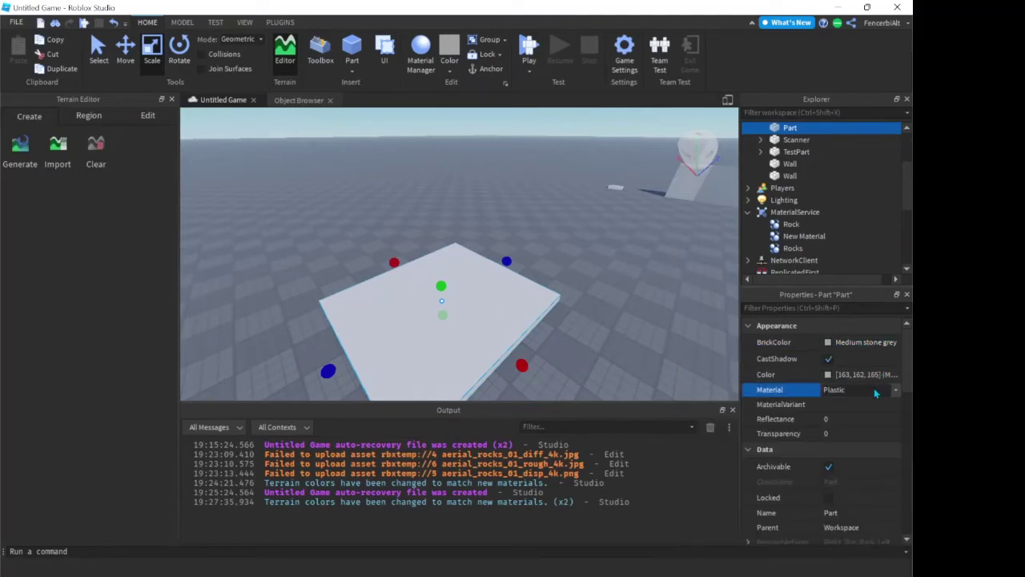
{"action": "scroll", "coordinate": [862, 452], "scroll_direction": "up", "scroll_amount": 6}
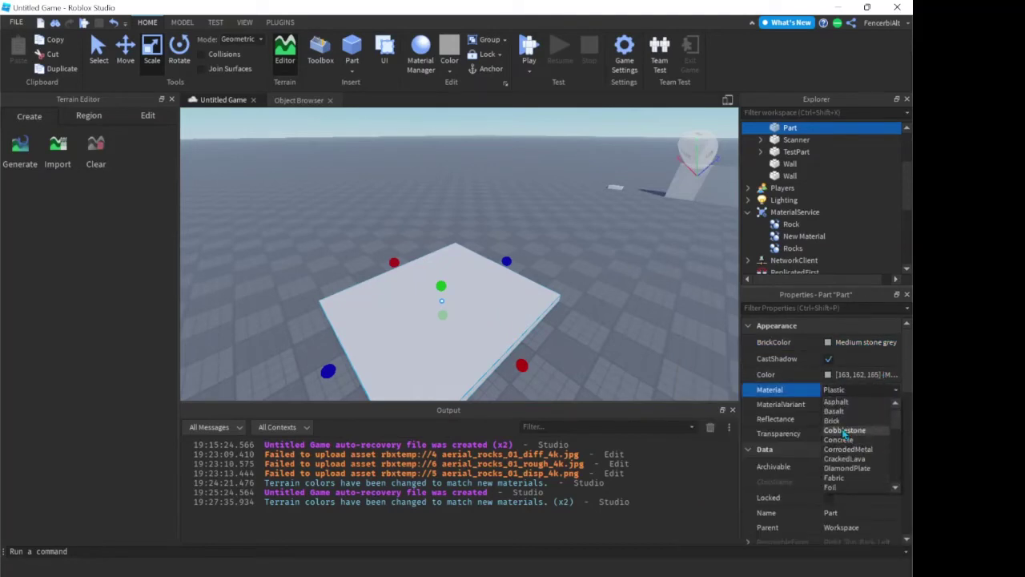
{"action": "left_click", "coordinate": [825, 402]}
Examine the slab's Asphalt texture from near and far and from different angles
{"action": "scroll", "coordinate": [658, 312], "scroll_direction": "up", "scroll_amount": 10}
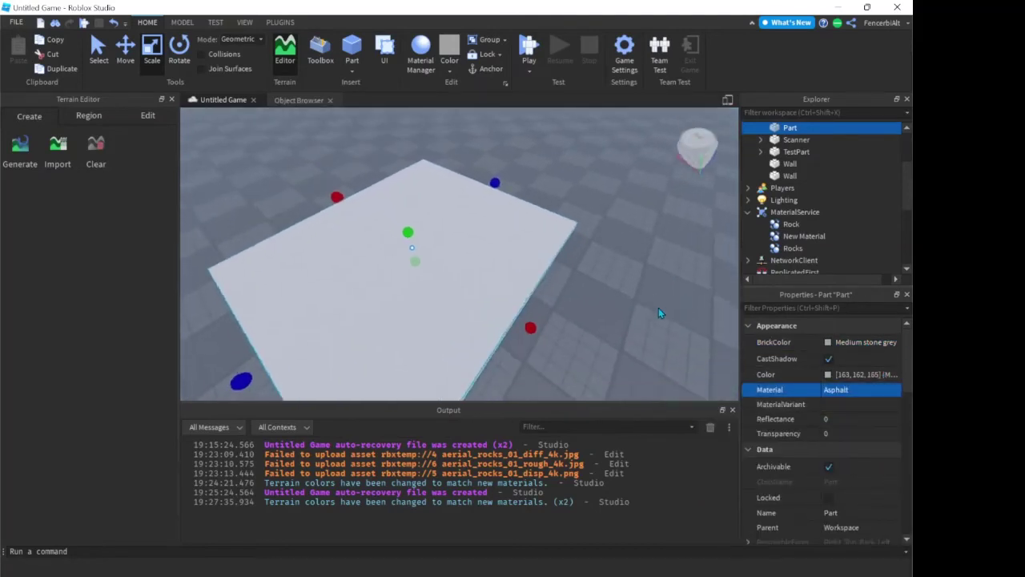
{"action": "scroll", "coordinate": [658, 307], "scroll_direction": "down", "scroll_amount": 8}
{"action": "right_click_drag", "start_coordinate": [659, 307], "coordinate": [668, 293]}
{"action": "scroll", "coordinate": [658, 307], "scroll_direction": "up", "scroll_amount": 10}
{"action": "scroll", "coordinate": [659, 307], "scroll_direction": "down", "scroll_amount": 8}
{"action": "scroll", "coordinate": [658, 308], "scroll_direction": "up", "scroll_amount": 5}
{"action": "scroll", "coordinate": [658, 308], "scroll_direction": "down", "scroll_amount": 8}
{"action": "scroll", "coordinate": [658, 308], "scroll_direction": "up", "scroll_amount": 5}
Turn MaterialService's Use2022Materials off and back on to compare the slab's Asphalt texture up close
{"action": "scroll", "coordinate": [858, 210], "scroll_direction": "down", "scroll_amount": 5}
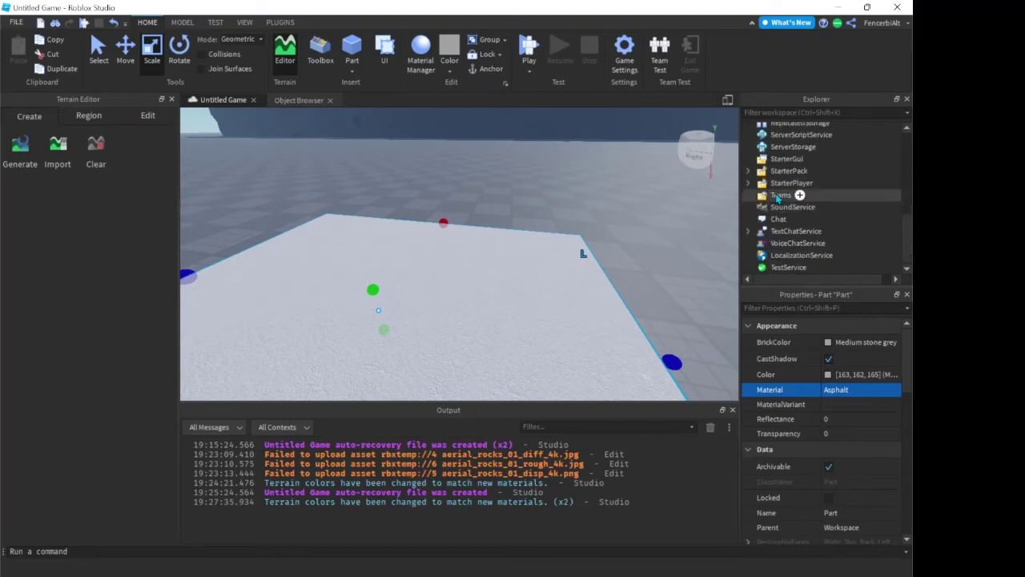
{"action": "scroll", "coordinate": [783, 159], "scroll_direction": "up", "scroll_amount": 3}
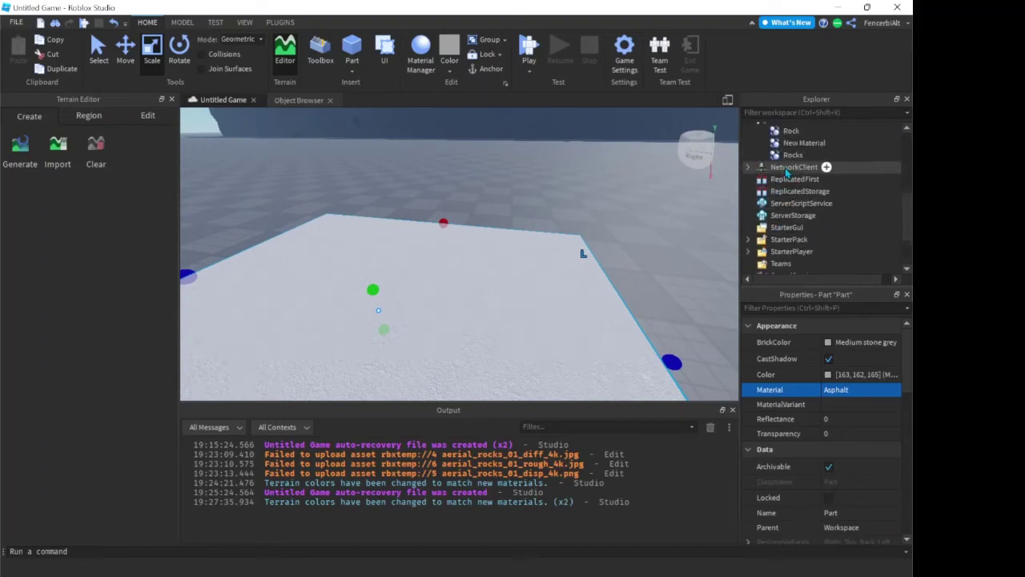
{"action": "left_click", "coordinate": [793, 153]}
{"action": "scroll", "coordinate": [850, 449], "scroll_direction": "down", "scroll_amount": 10}
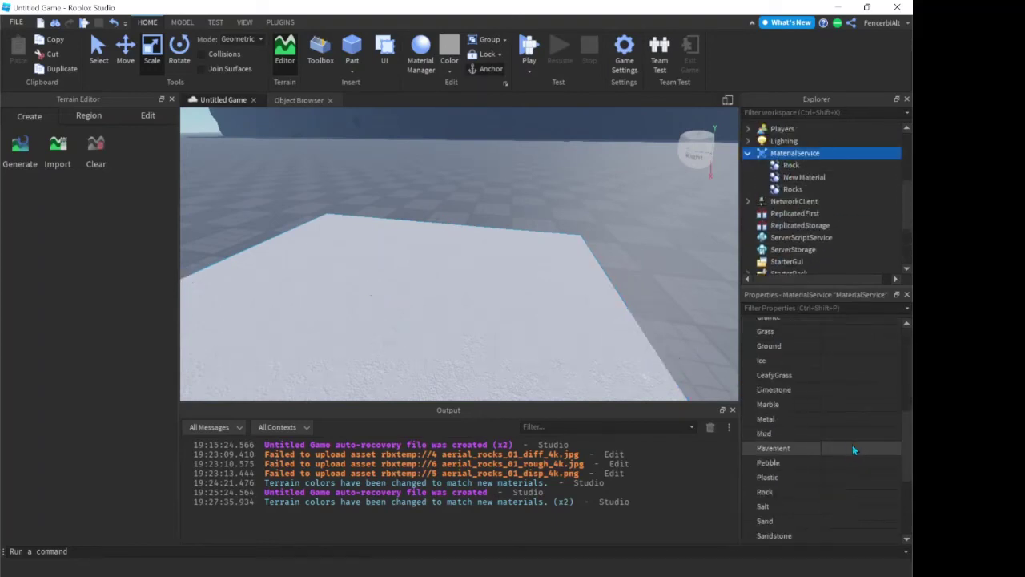
{"action": "left_click", "coordinate": [828, 478]}
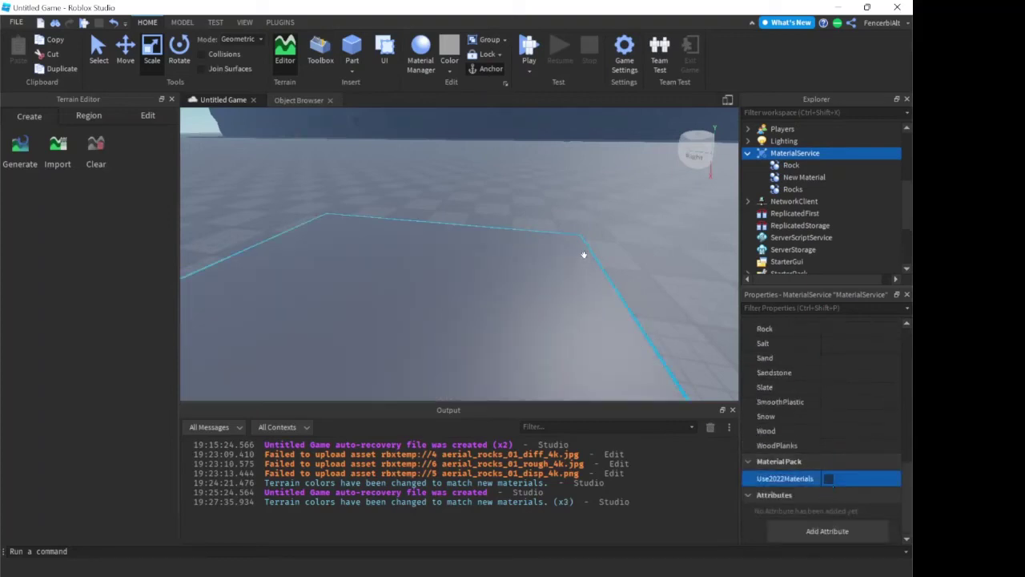
{"action": "right_click_drag", "start_coordinate": [584, 255], "coordinate": [592, 273]}
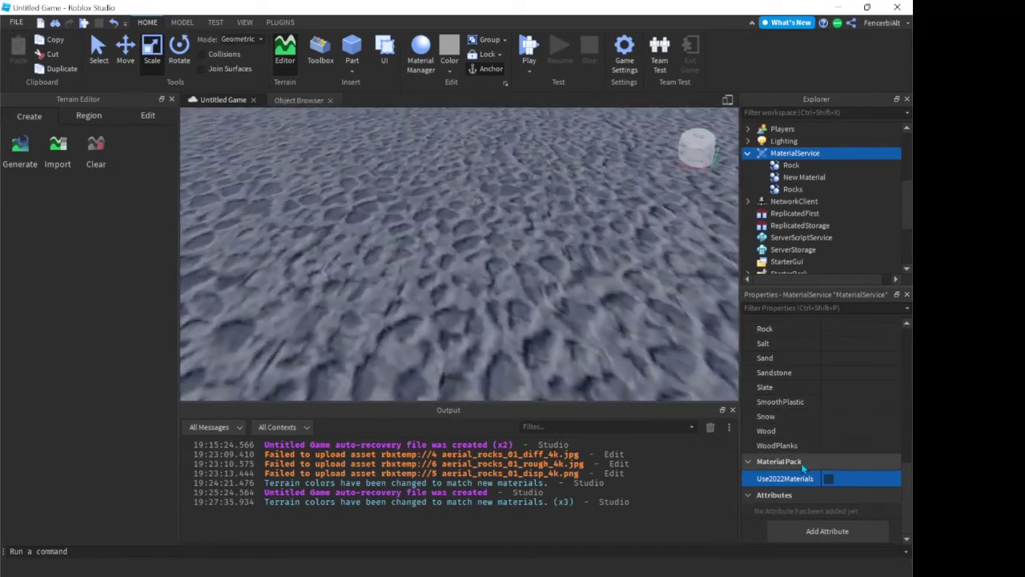
{"action": "left_click", "coordinate": [831, 479]}
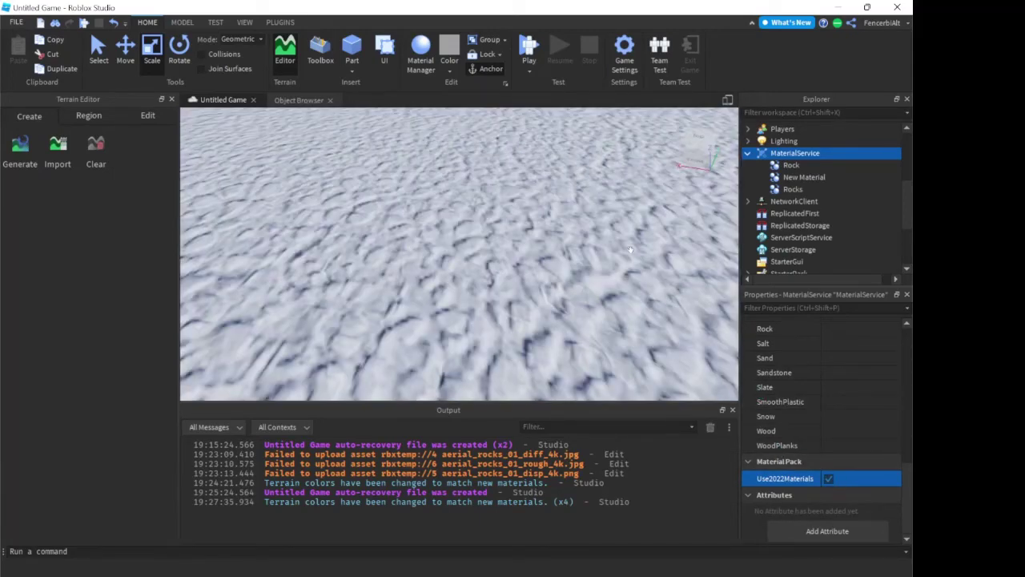
Fly around the scene from the asphalt slab to a view of the wall parts
{"action": "right_click_drag", "start_coordinate": [631, 249], "coordinate": [618, 208]}
{"action": "key", "text": "w"}
{"action": "key", "text": "w"}
{"action": "key", "text": "s"}
{"action": "key", "text": "w"}
{"action": "key", "text": "w"}
{"action": "key", "text": "w"}
{"action": "key", "text": "w"}
{"action": "key", "text": "w"}
{"action": "key", "text": "a"}
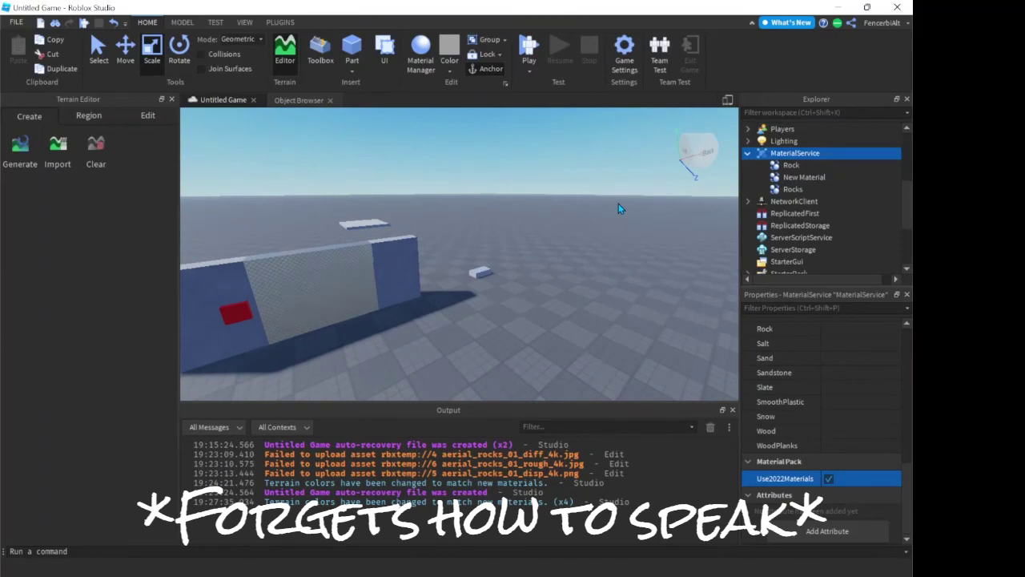